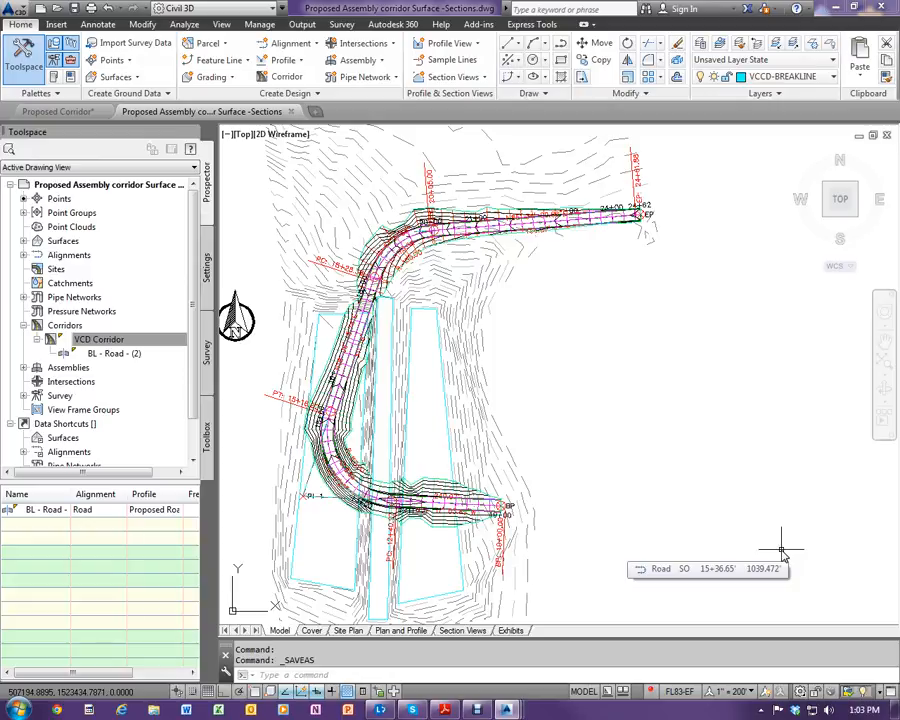
- Start a sample line group for the Road alignment and name it VCD - Road
scroll(500, 508, "up", 5)
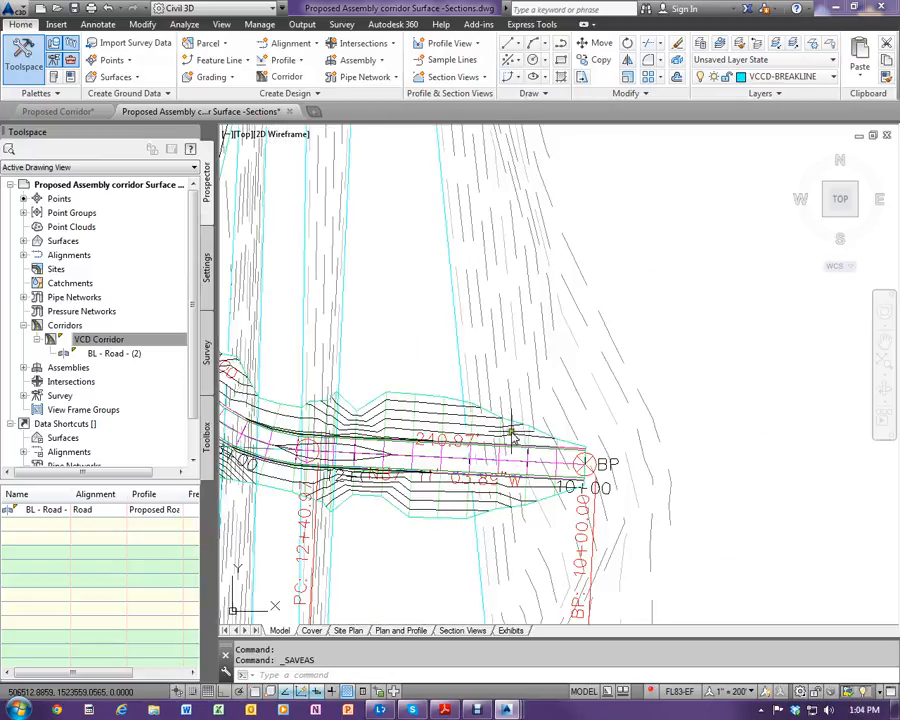
scroll(376, 444, "down", 2)
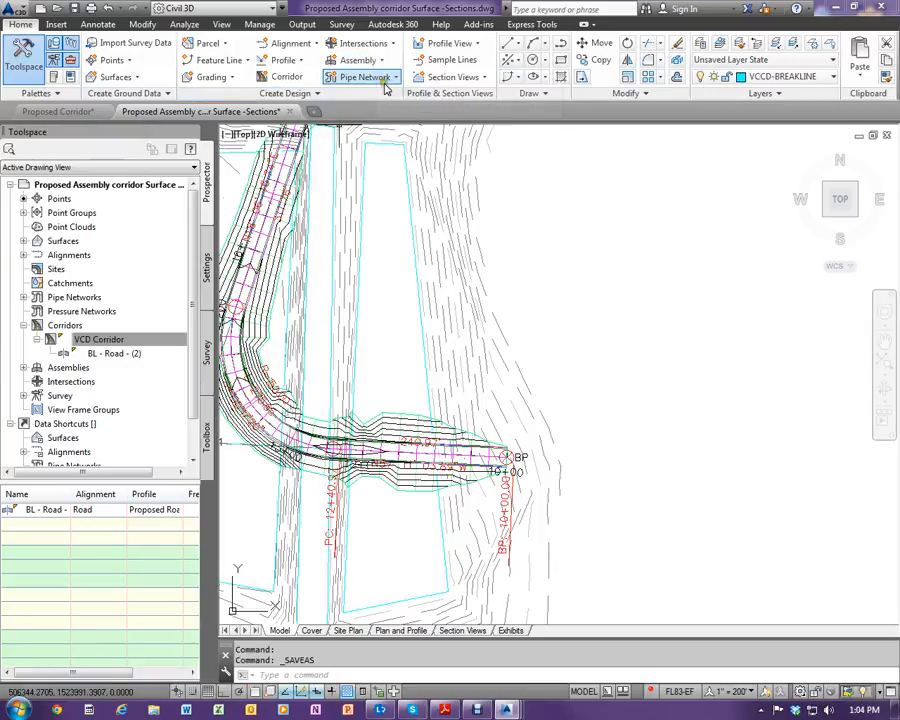
left_click(444, 61)
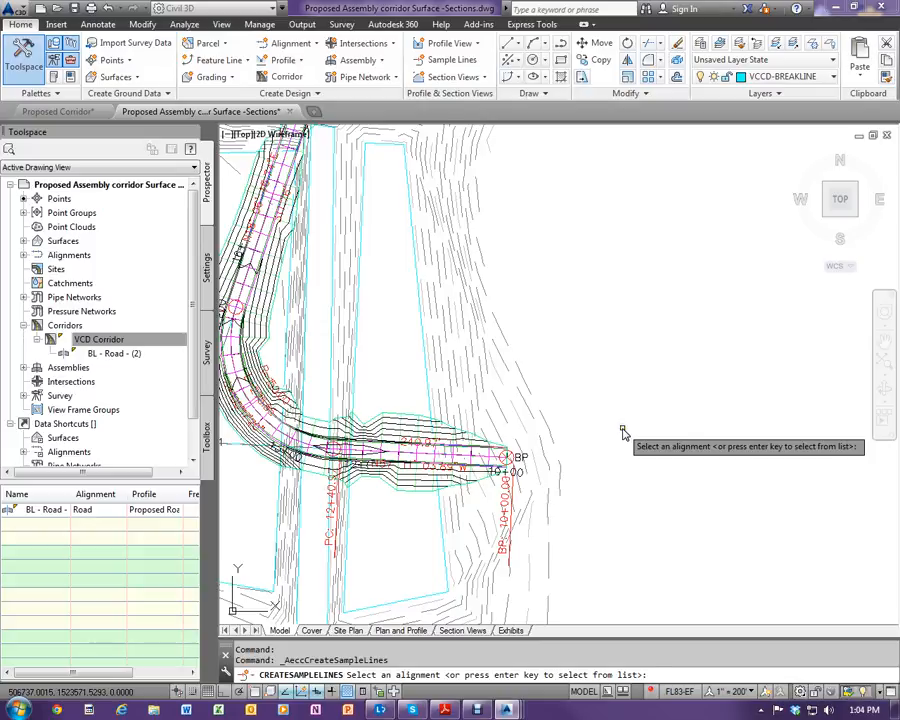
key("Return")
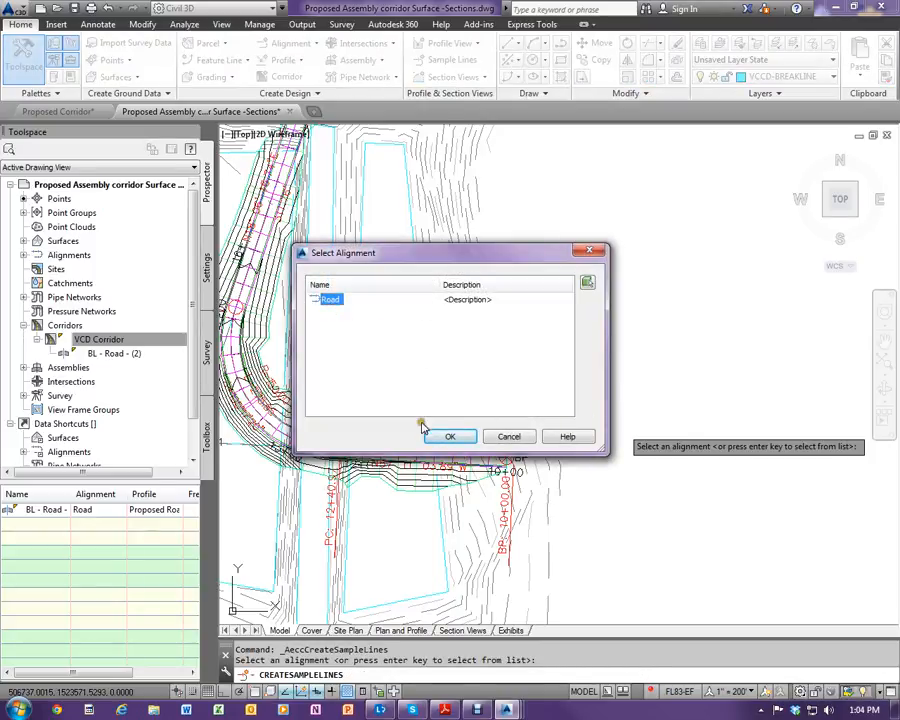
left_click(450, 440)
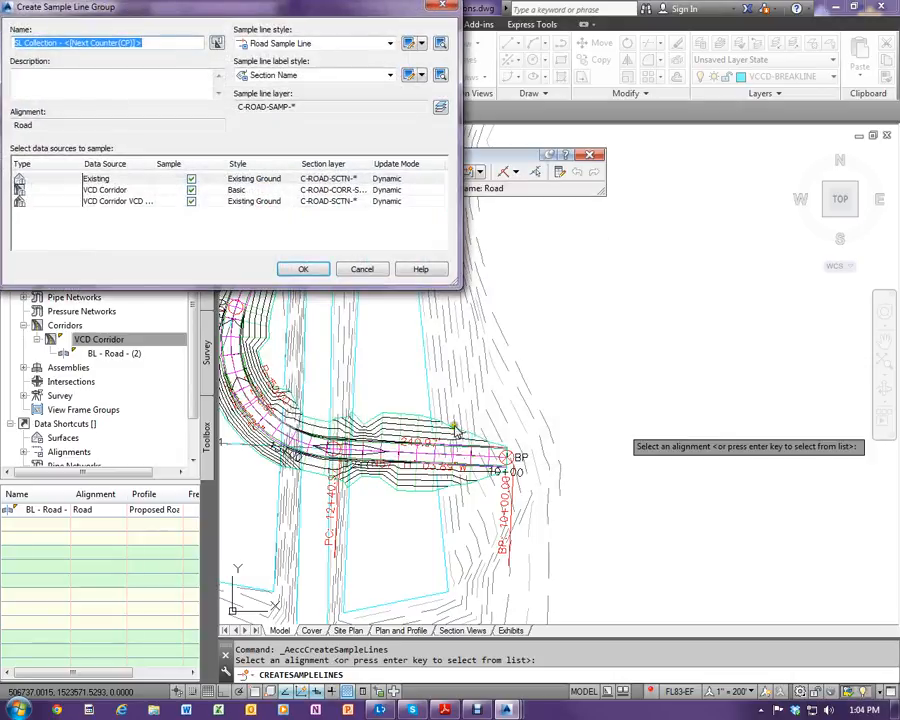
left_click_drag(26, 9, 202, 142)
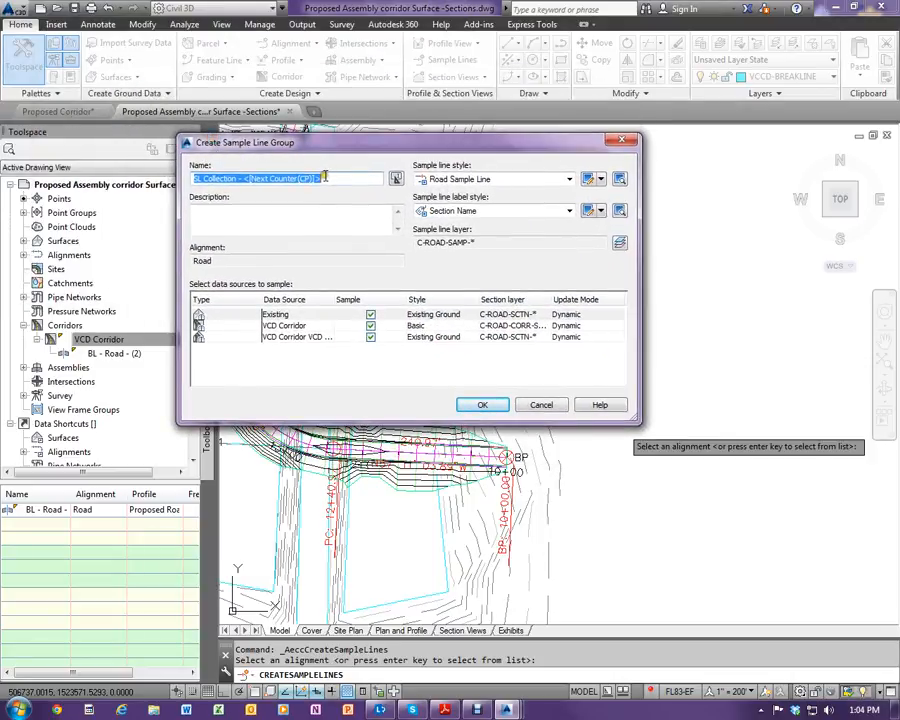
type("VCD - Road")
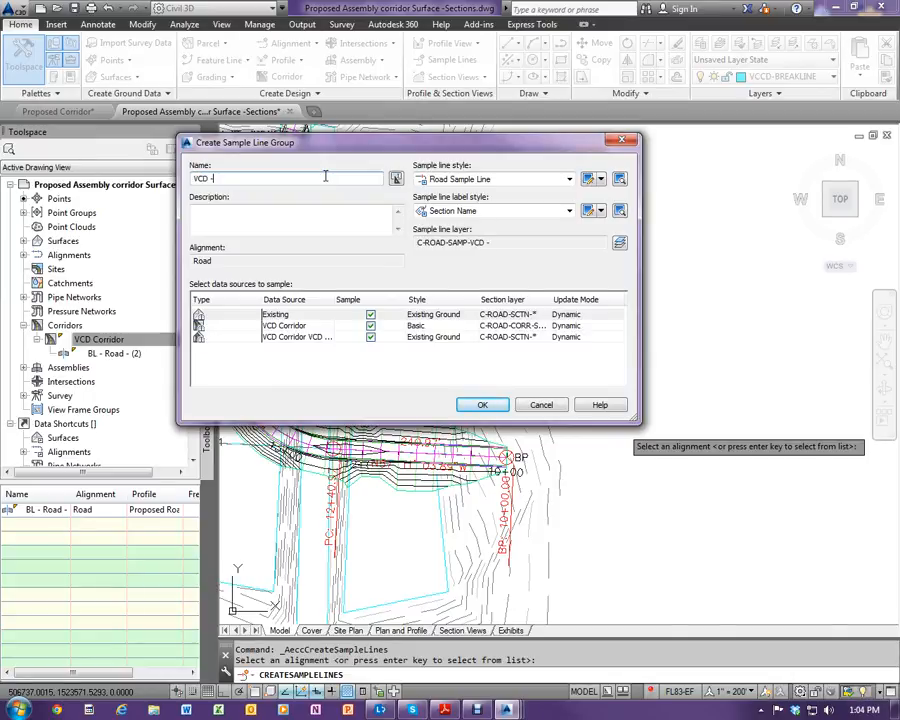
- Use Road Sample Line as the sample line style and Section Name as the sample line label style
left_click(514, 179)
left_click(514, 191)
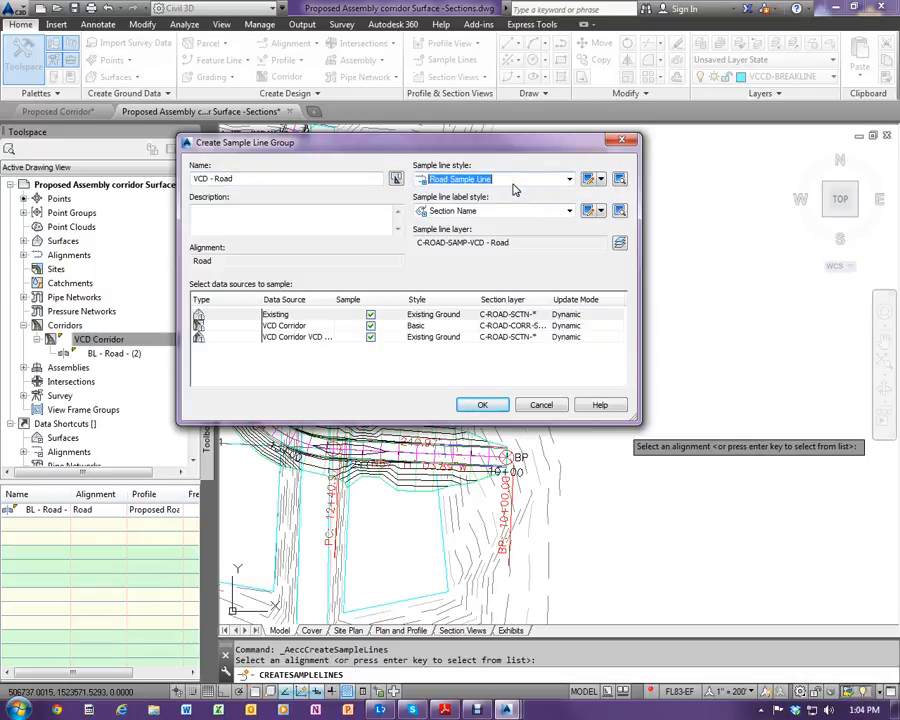
left_click(484, 212)
left_click(486, 216)
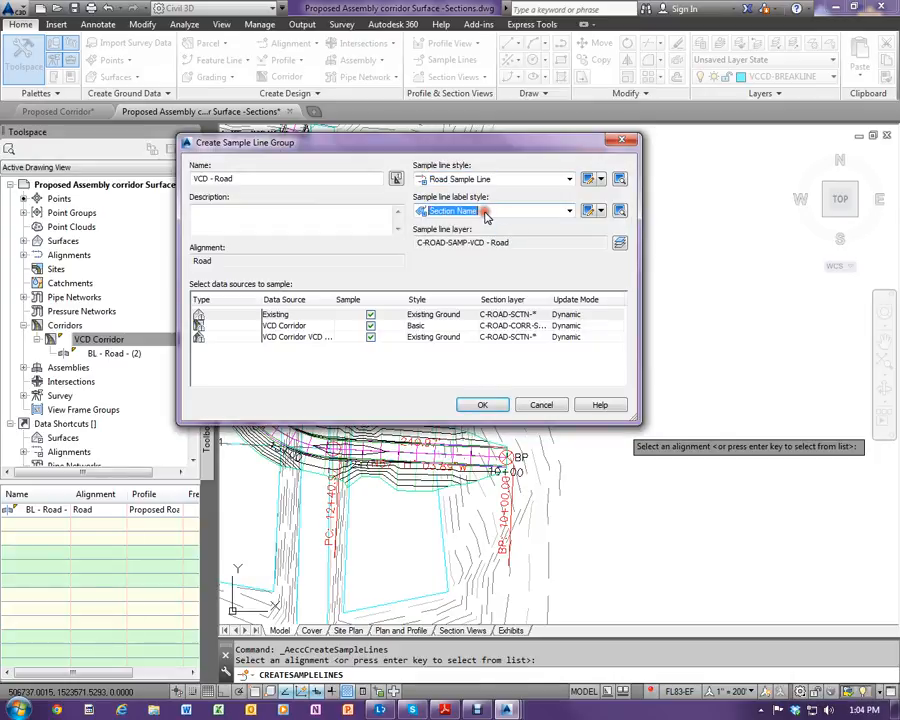
left_click(486, 213)
left_click(483, 209)
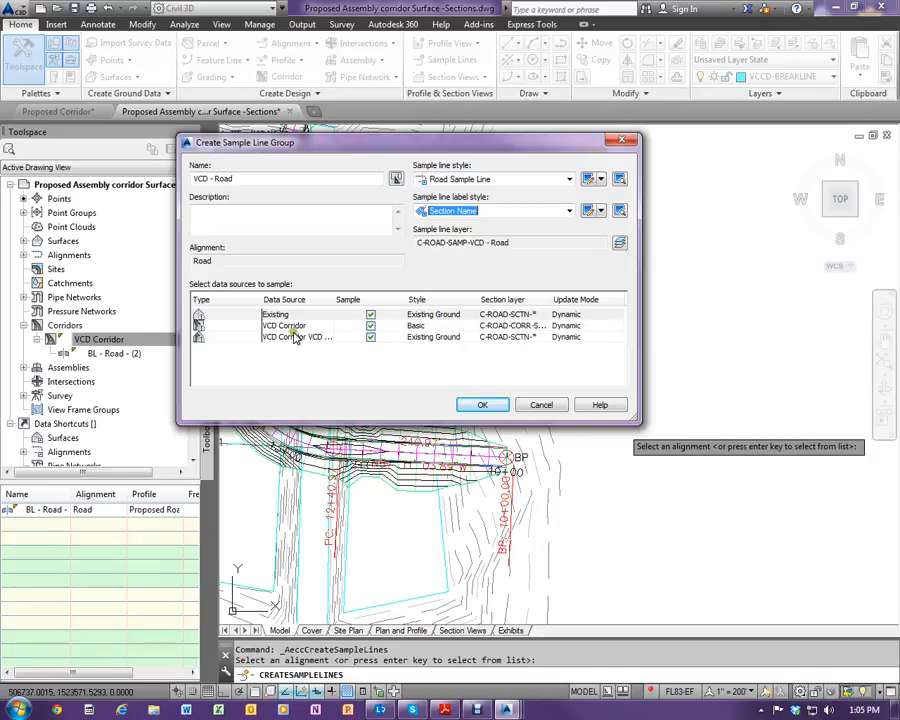
- Set the VCD Corridor surface's section style to Finished Ground and accept the sample line group
left_click(432, 339)
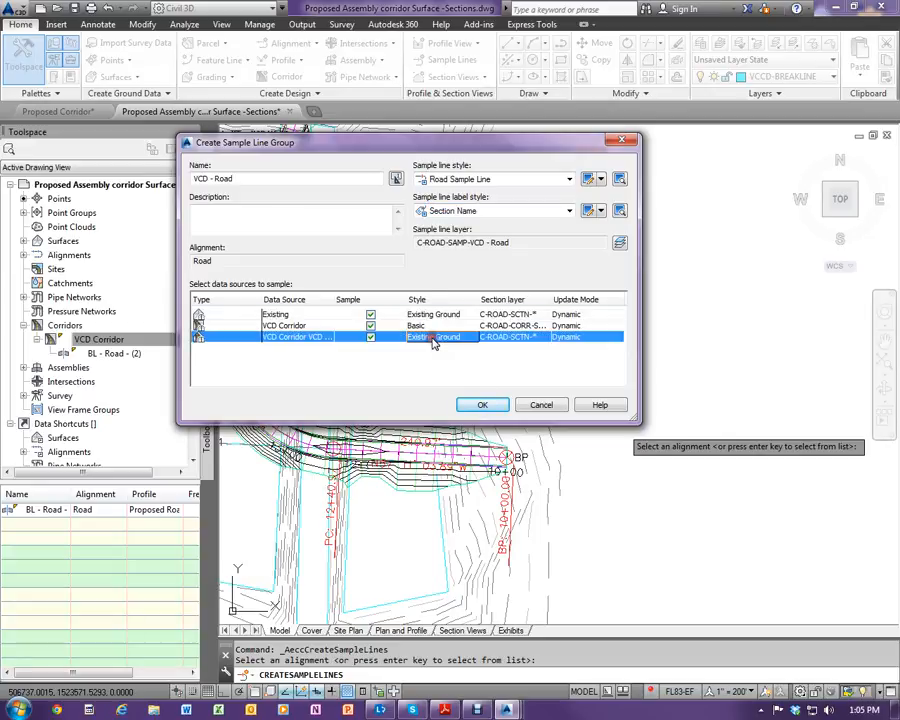
left_click(432, 342)
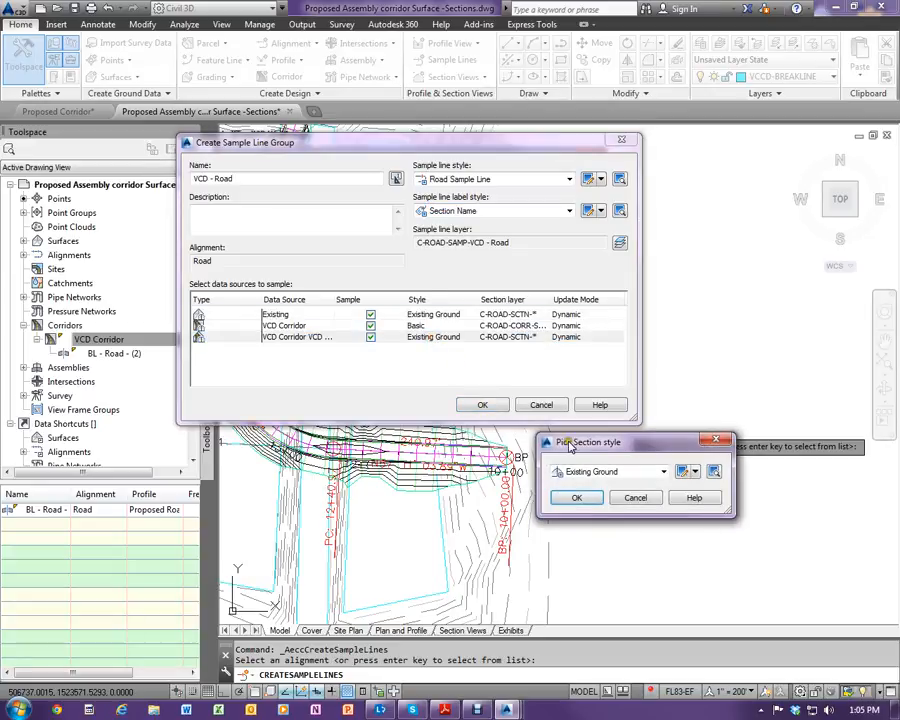
left_click_drag(570, 446, 568, 304)
left_click(620, 329)
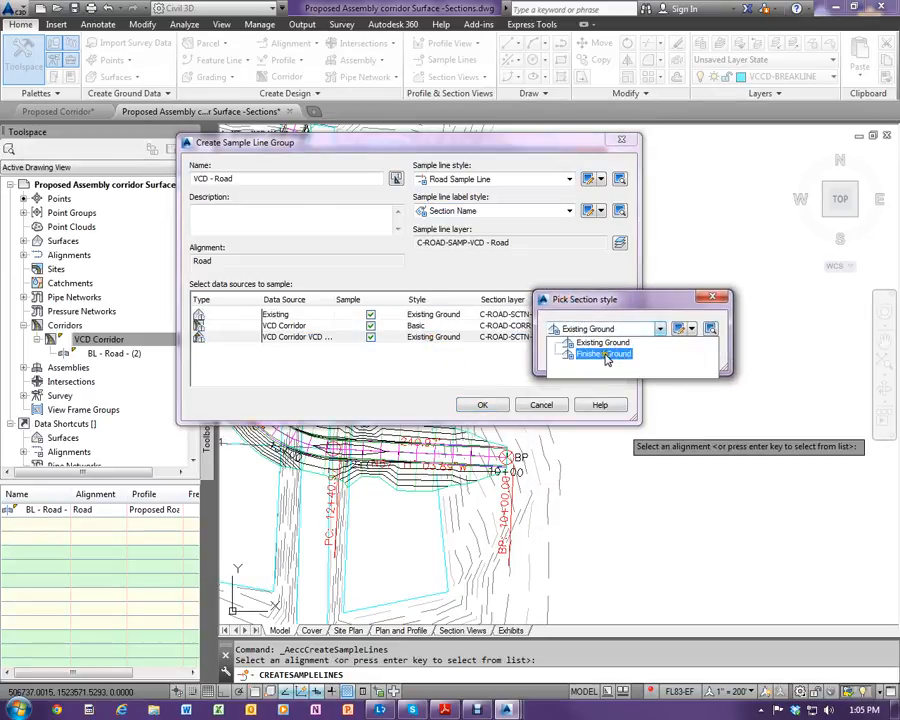
left_click(605, 358)
left_click(577, 356)
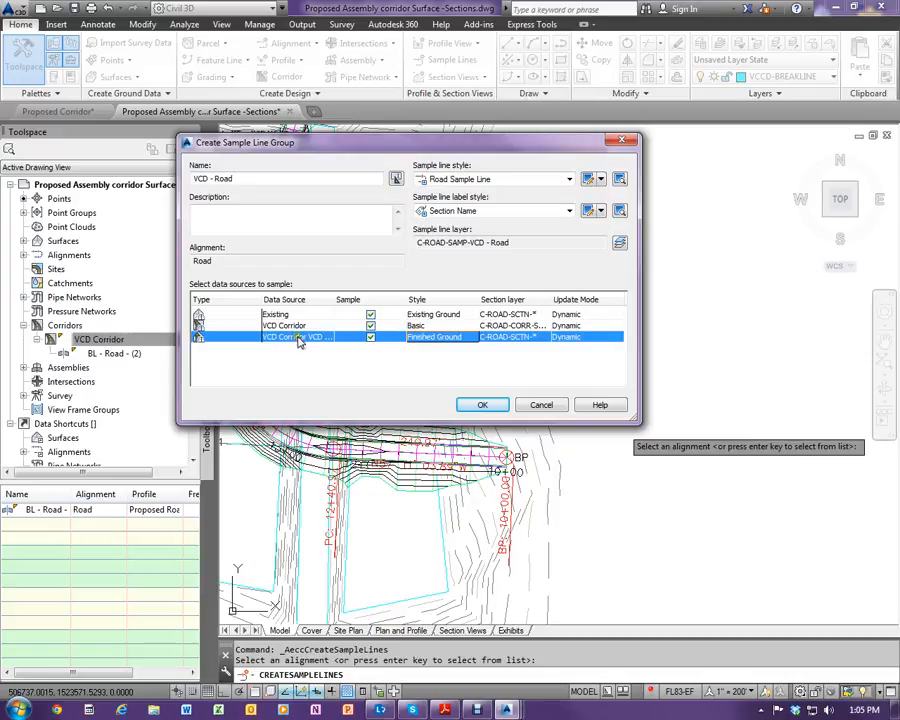
left_click_drag(336, 299, 379, 300)
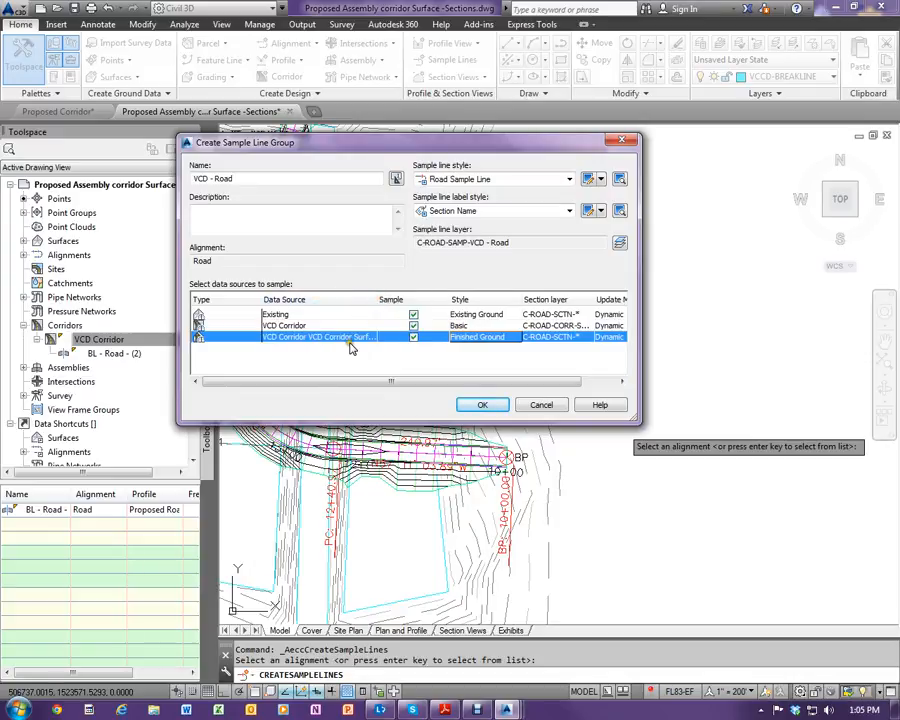
left_click(486, 404)
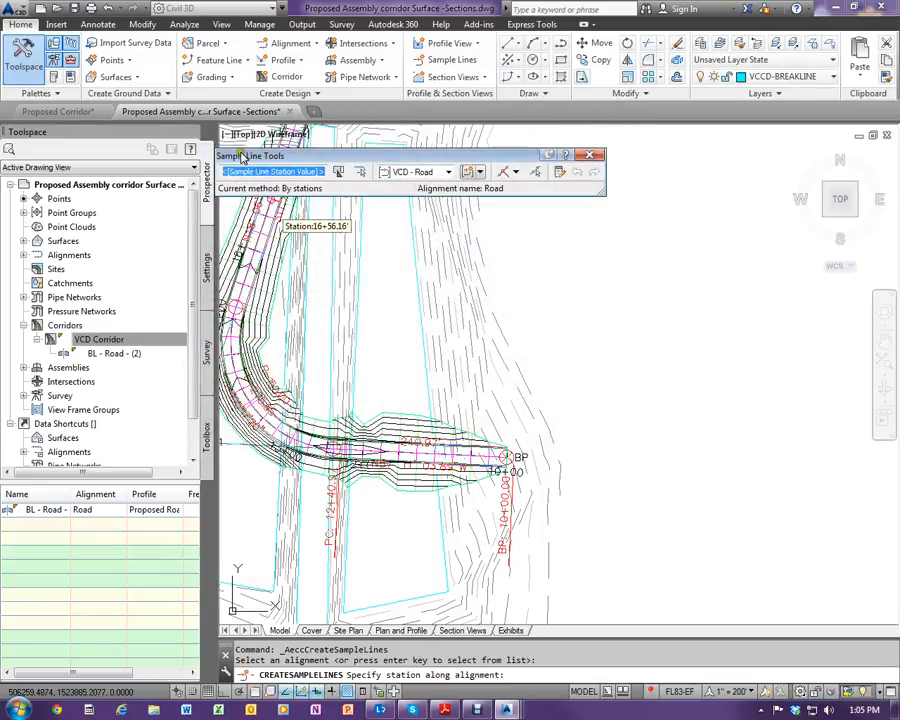
- Create sample lines by range of stations along the whole Road alignment, with 50' left and right swath widths and 100' increments
left_click_drag(259, 160, 391, 234)
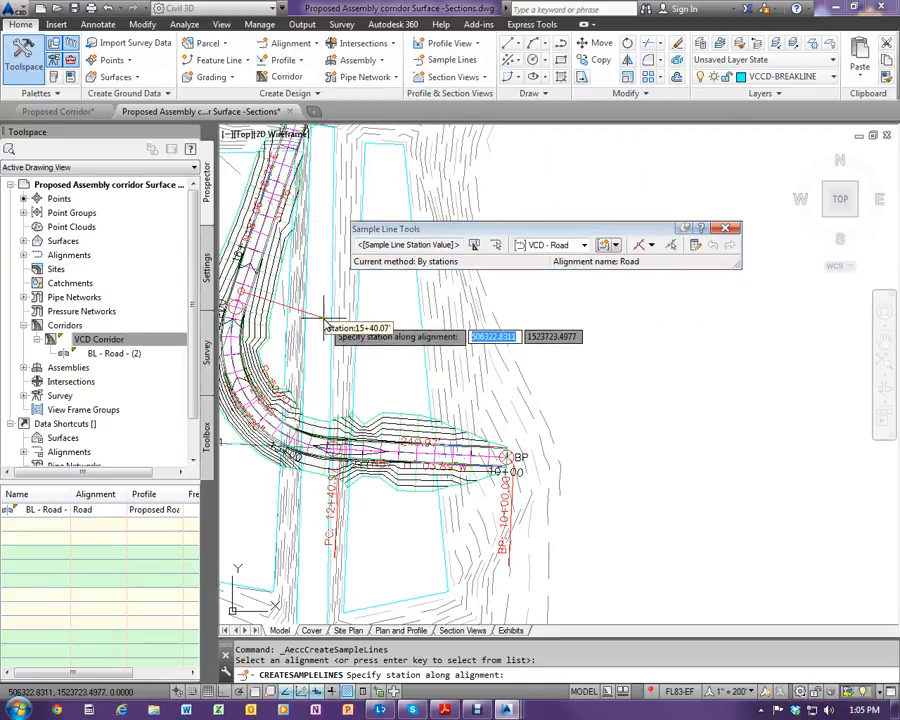
left_click(652, 247)
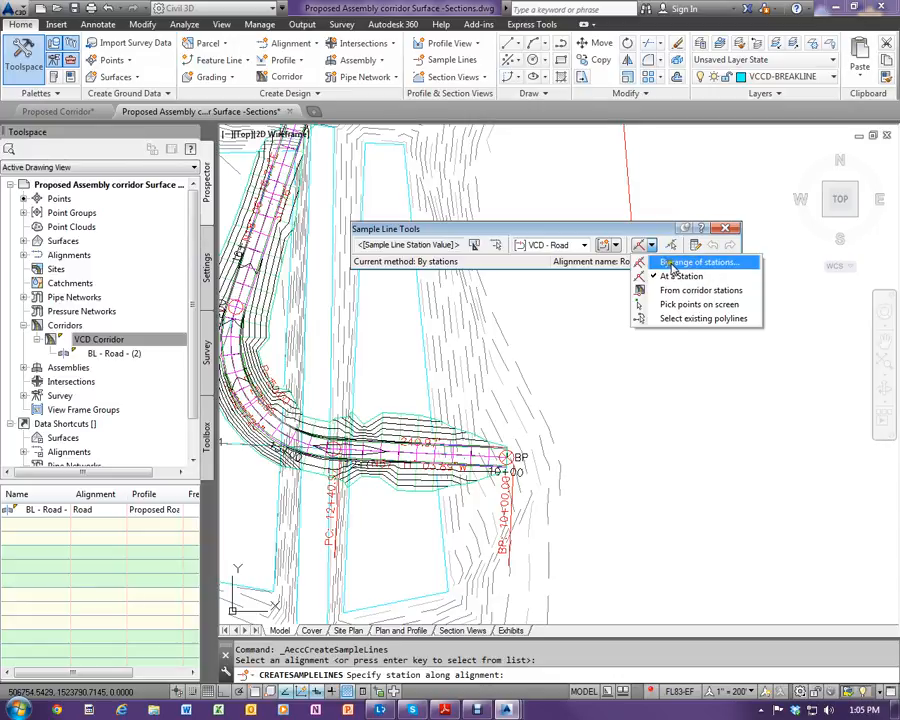
left_click(697, 263)
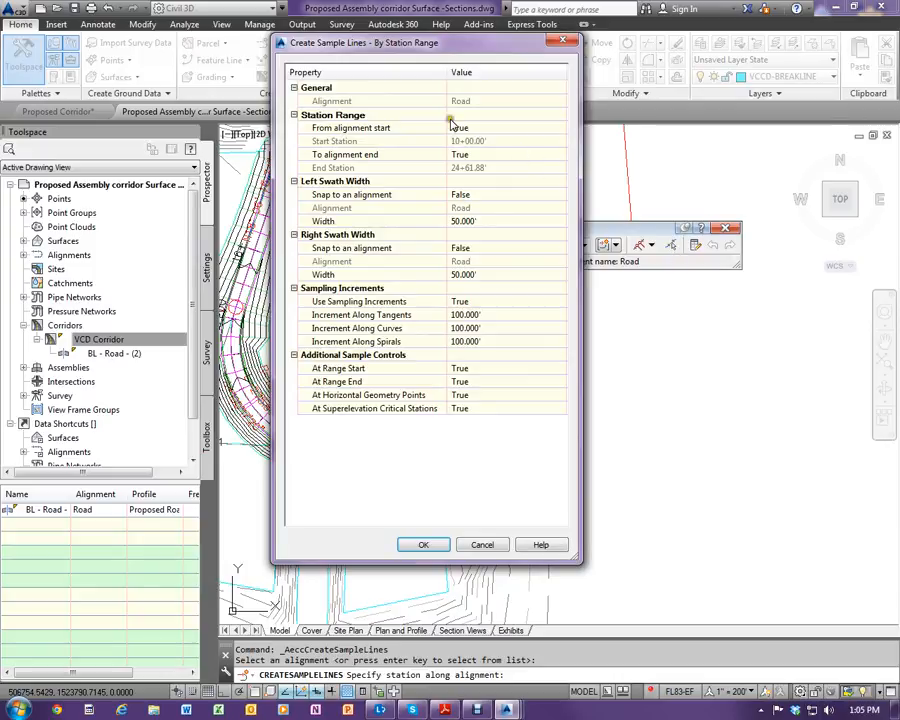
left_click_drag(459, 47, 497, 119)
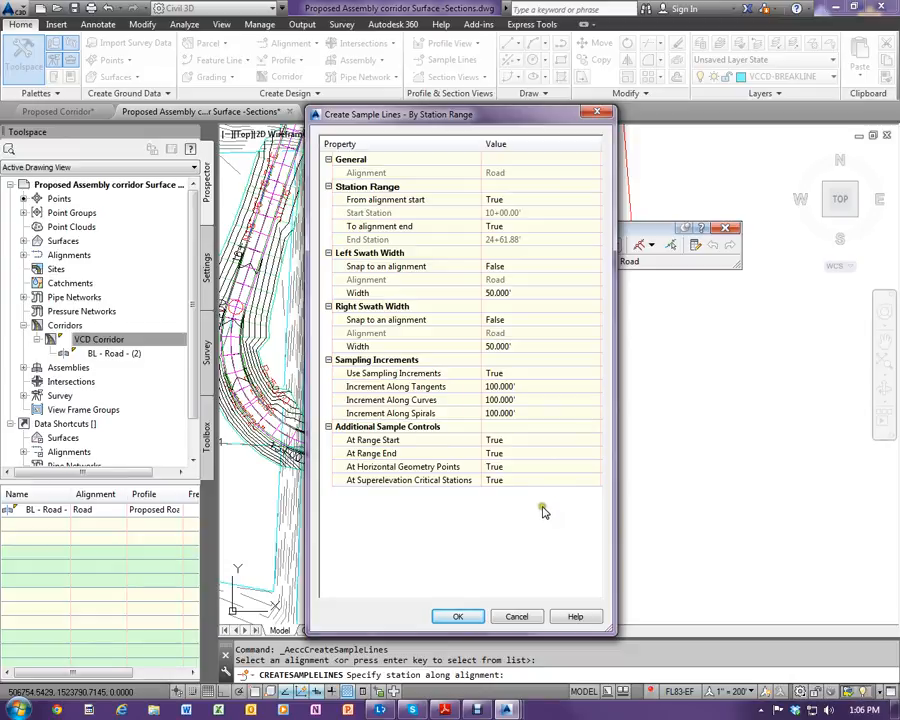
left_click(459, 617)
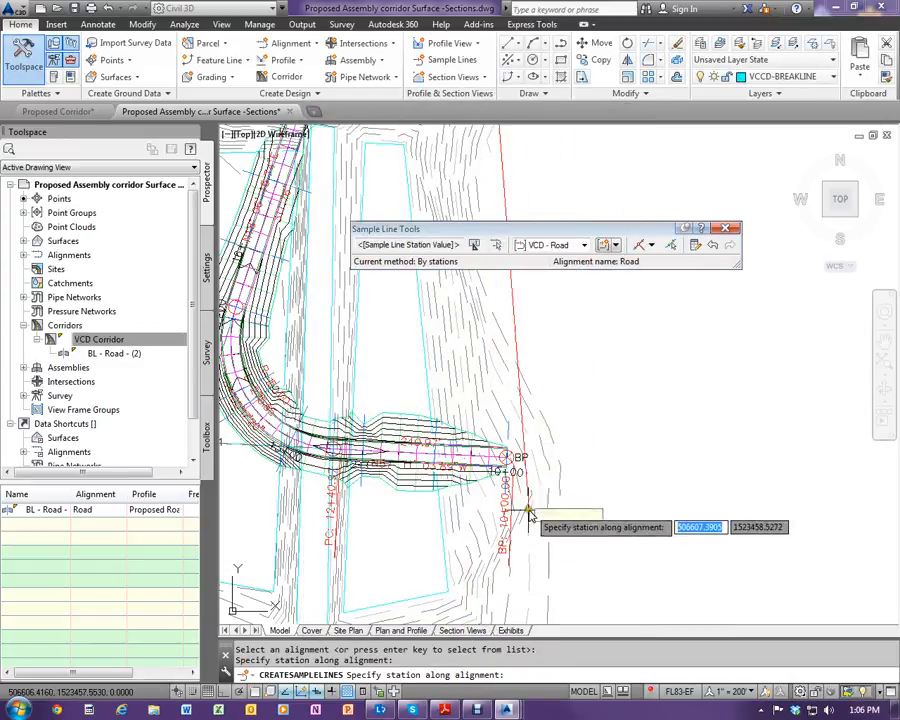
scroll(391, 600, "down", 3)
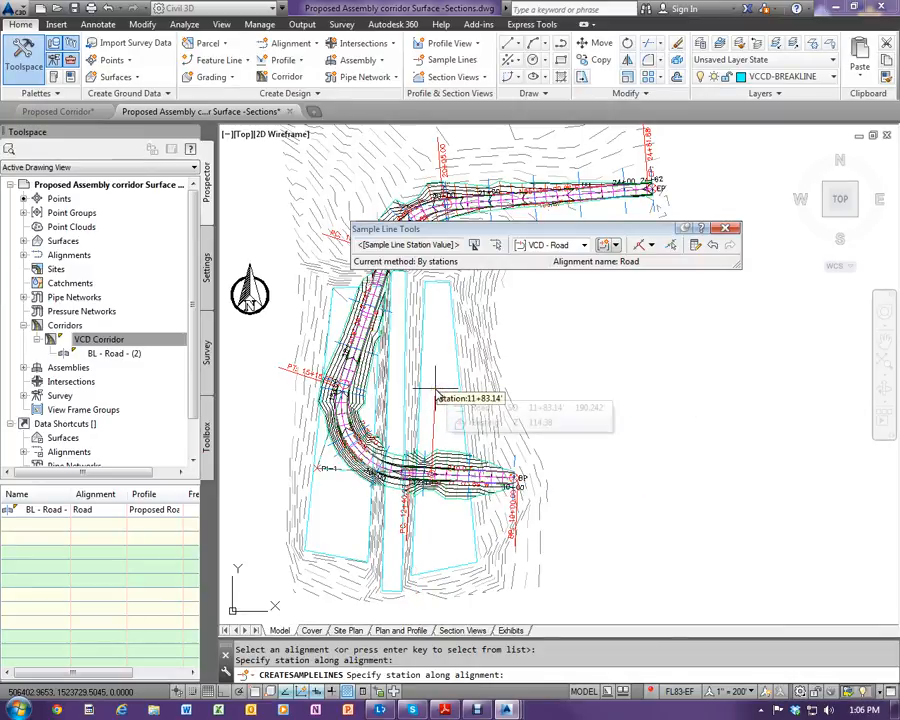
key("Return")
- Examine the sample lines and their station labels along the road corridor's tangents, curves and geometry points
scroll(435, 390, "up", 3)
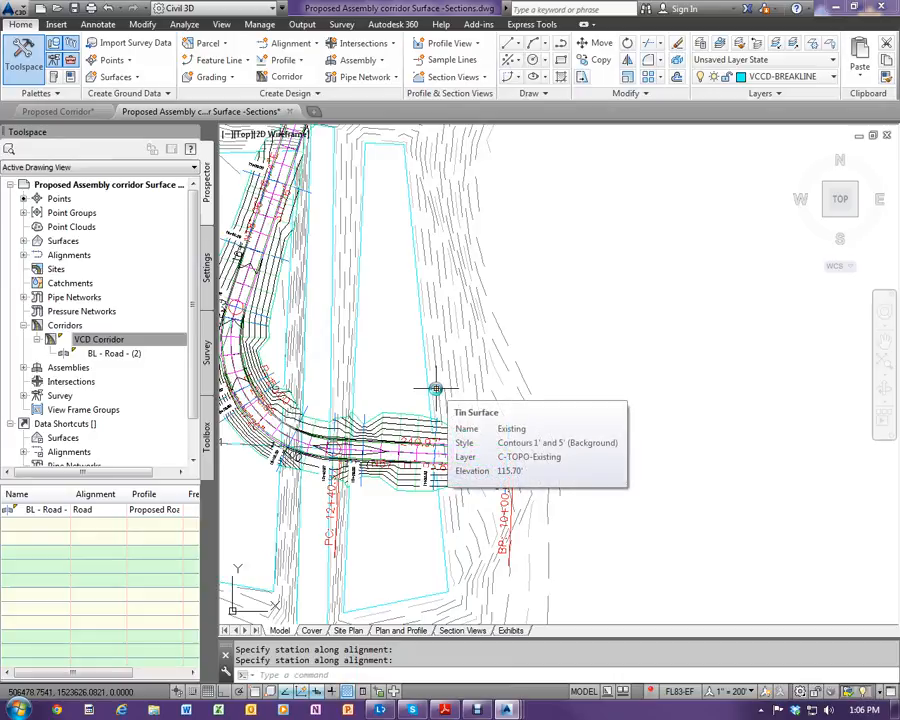
scroll(435, 388, "down", 1)
scroll(487, 348, "down", 4)
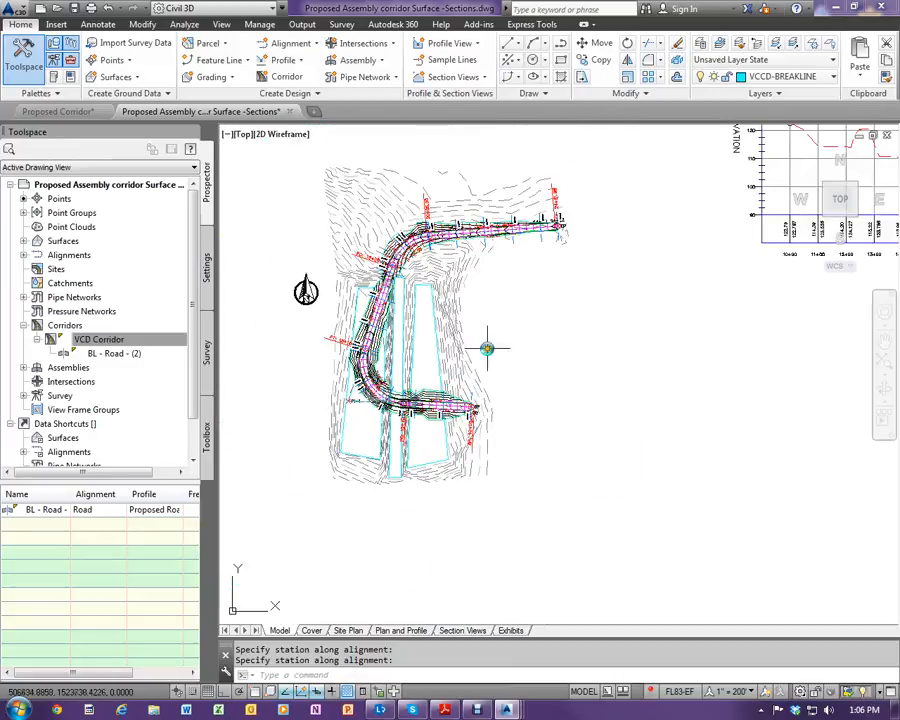
scroll(487, 348, "up", 3)
scroll(386, 198, "up", 4)
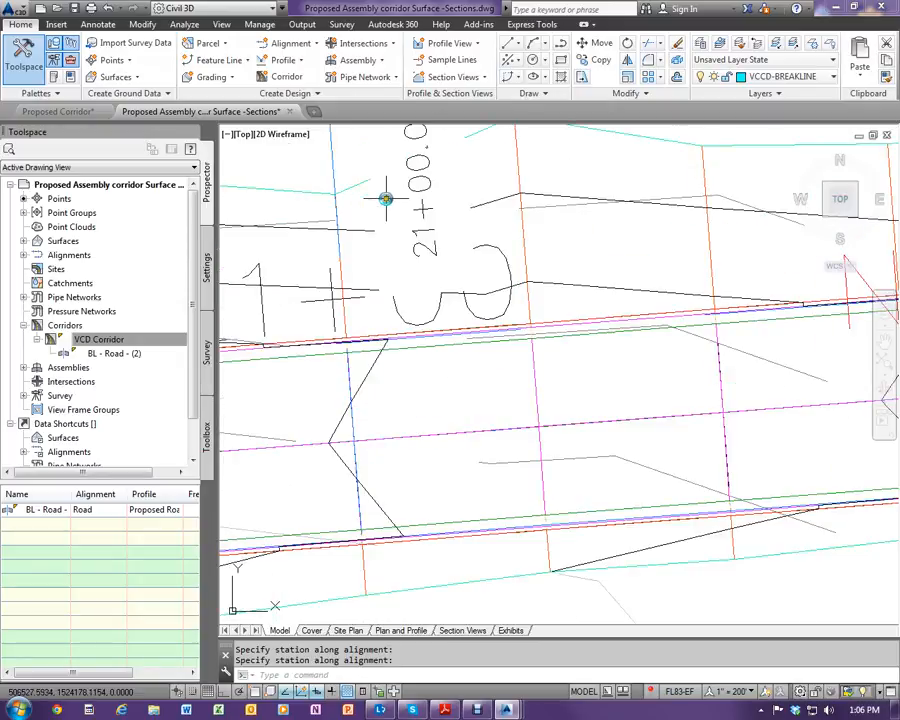
scroll(386, 198, "down", 6)
scroll(388, 258, "up", 5)
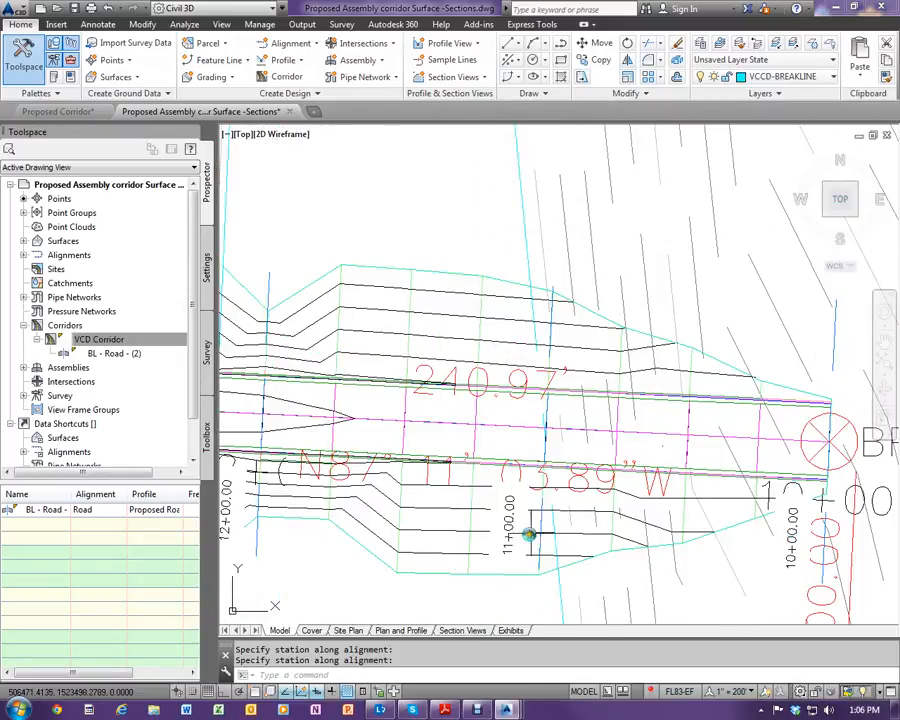
scroll(530, 535, "down", 2)
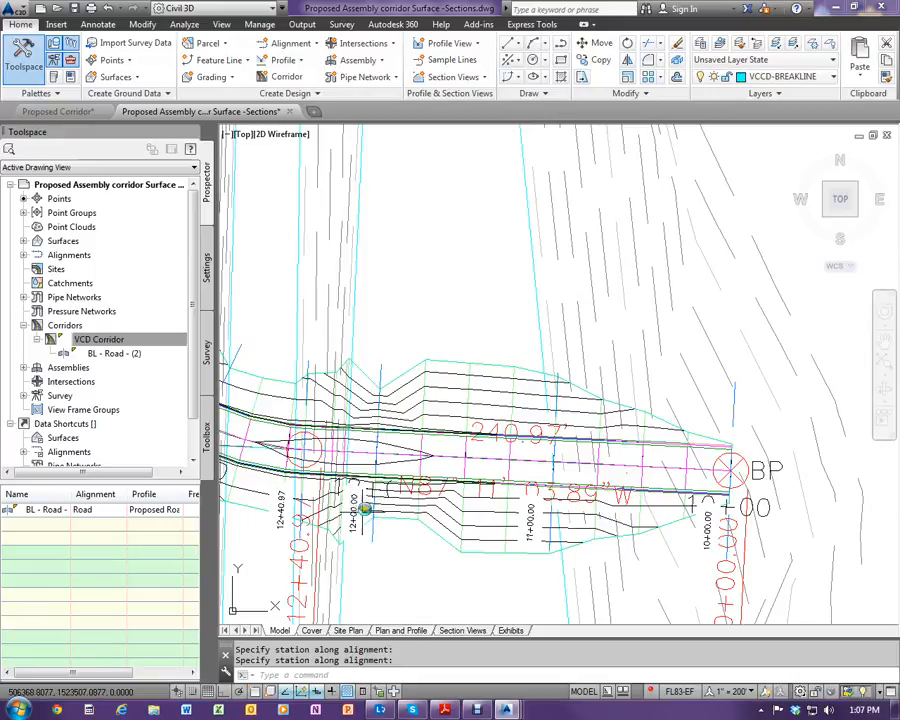
scroll(233, 343, "down", 2)
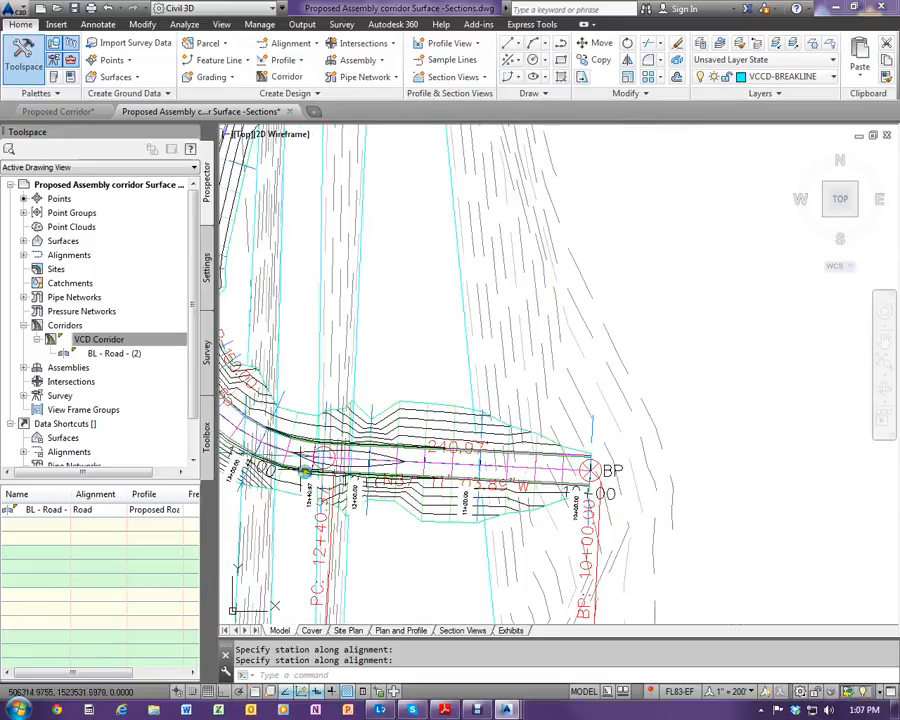
scroll(235, 335, "up", 3)
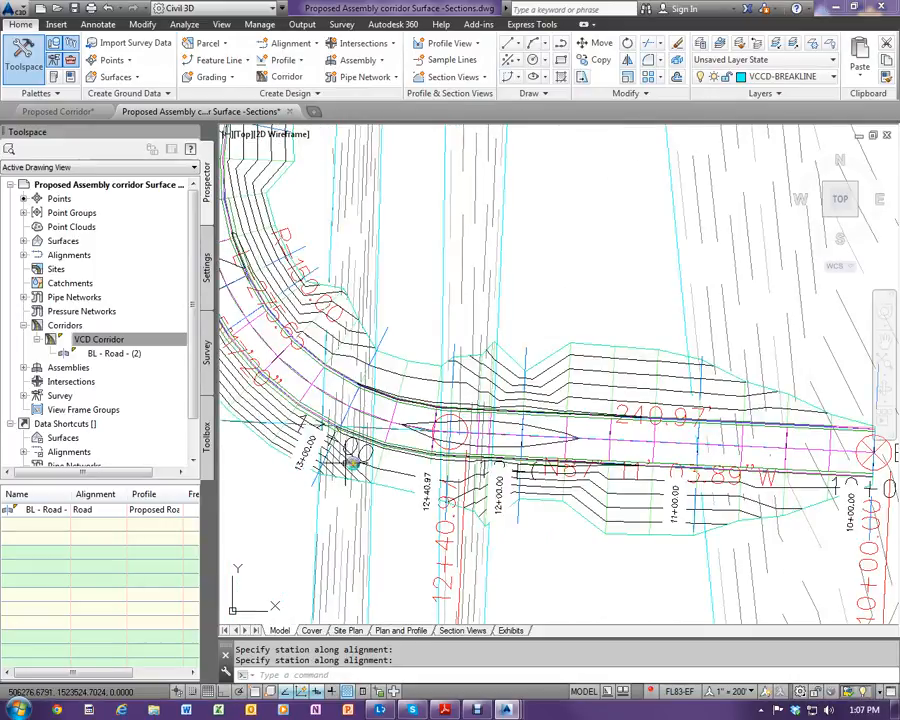
scroll(300, 400, "down", 2)
scroll(260, 378, "up", 4)
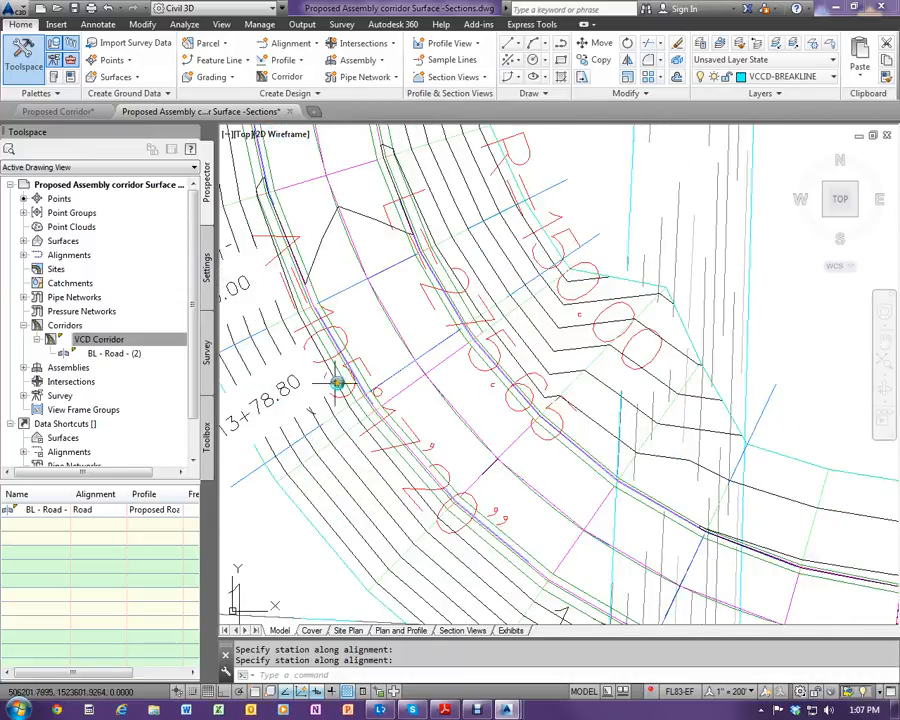
scroll(338, 383, "down", 3)
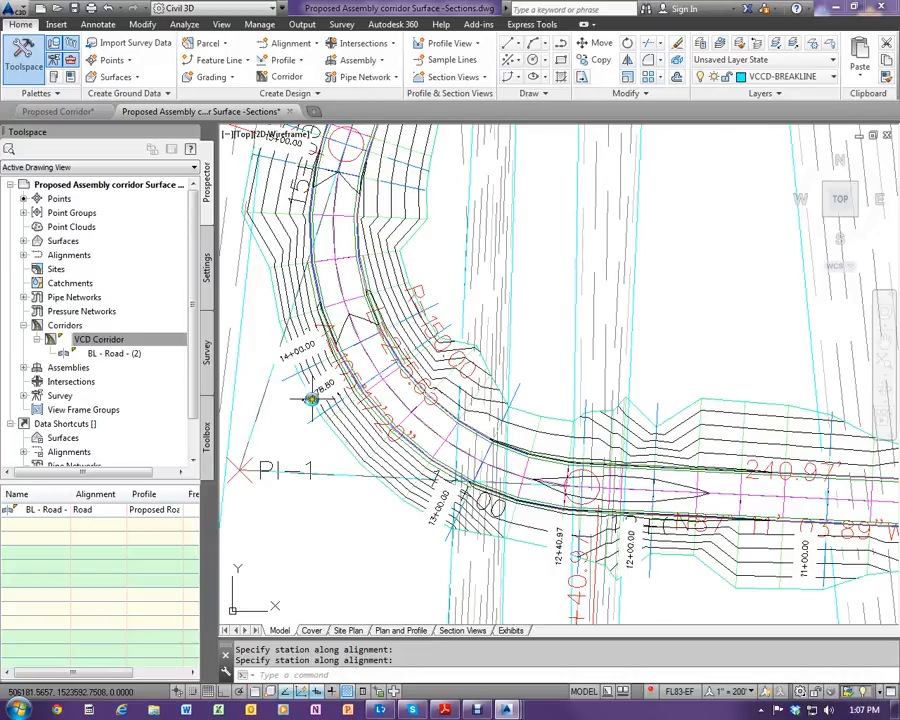
scroll(311, 399, "down", 2)
scroll(268, 229, "up", 4)
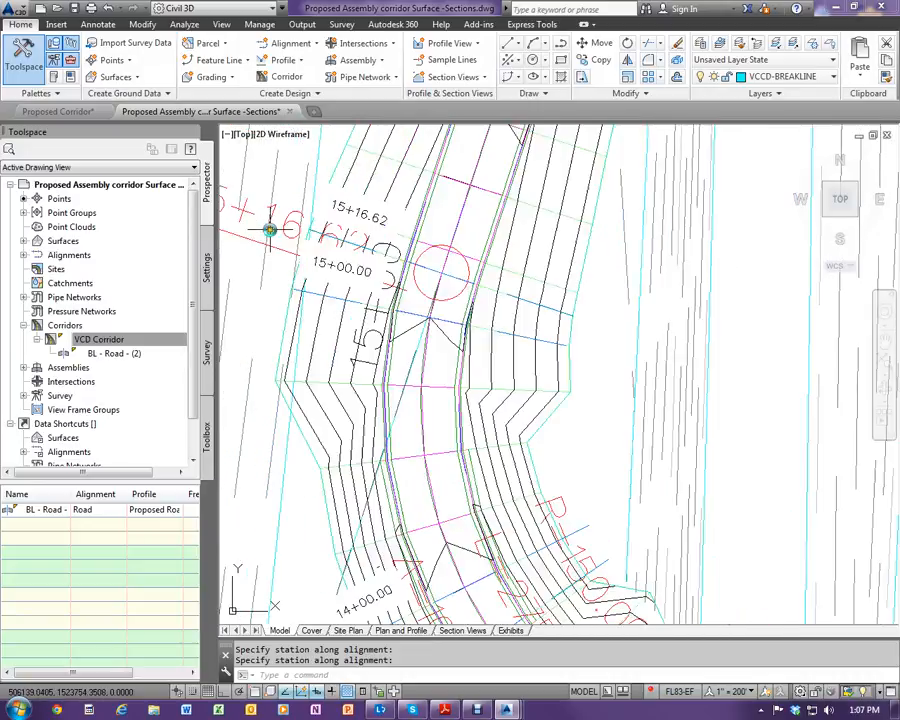
scroll(450, 284, "down", 5)
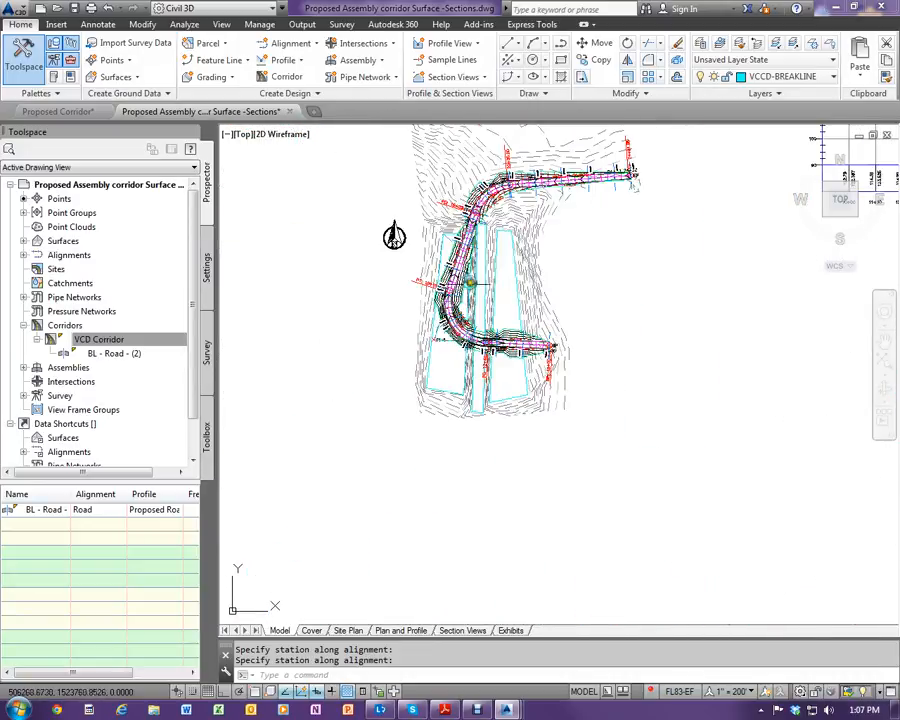
scroll(468, 265, "up", 5)
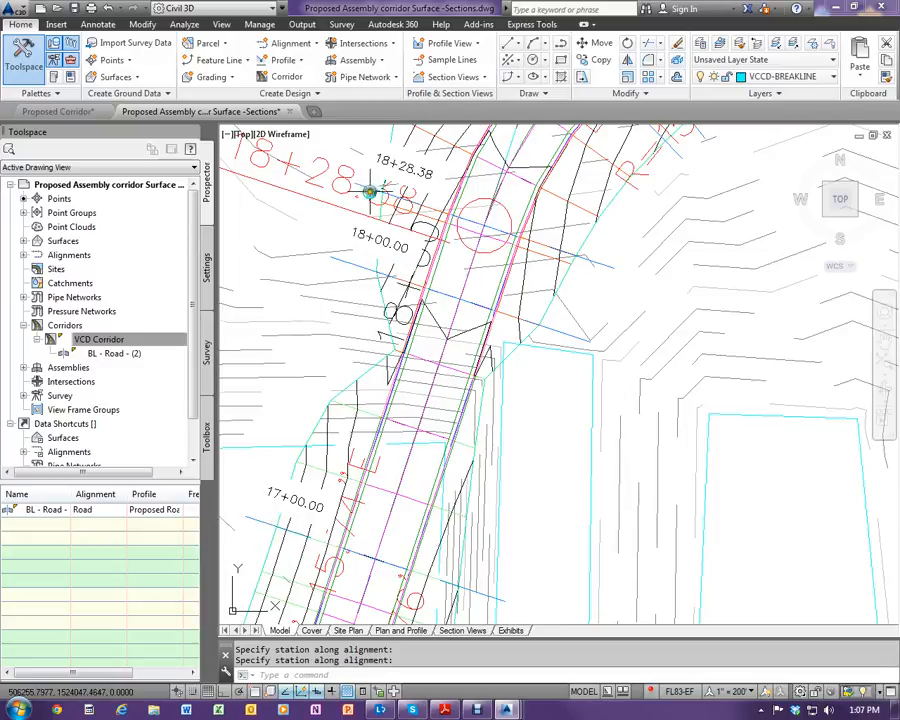
scroll(390, 248, "down", 1)
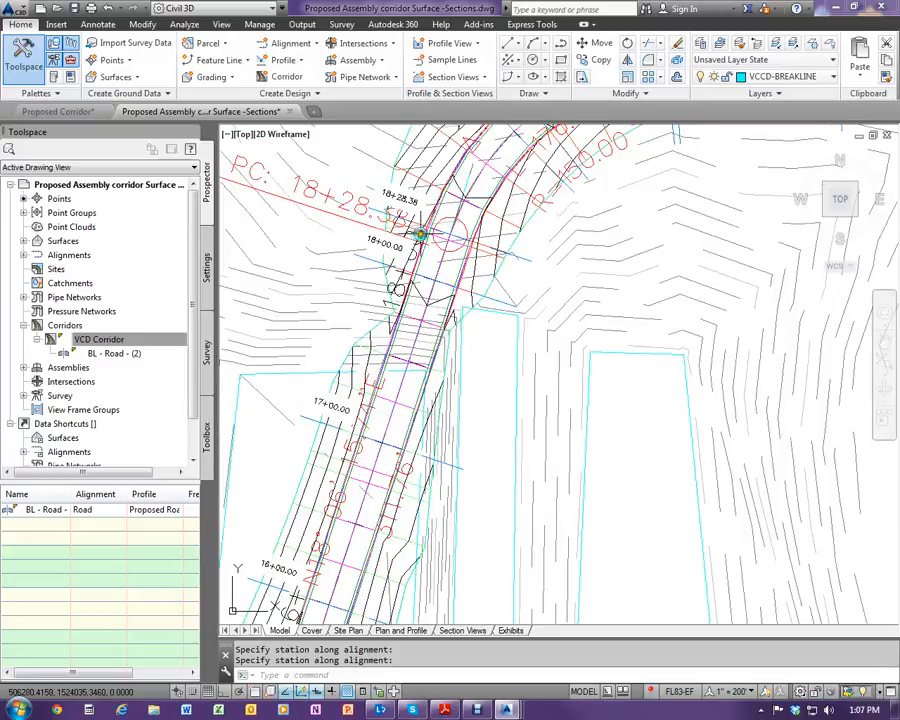
- Start creating multiple section views for the Road alignment and the VCD - Road sample line group
scroll(340, 332, "down", 1)
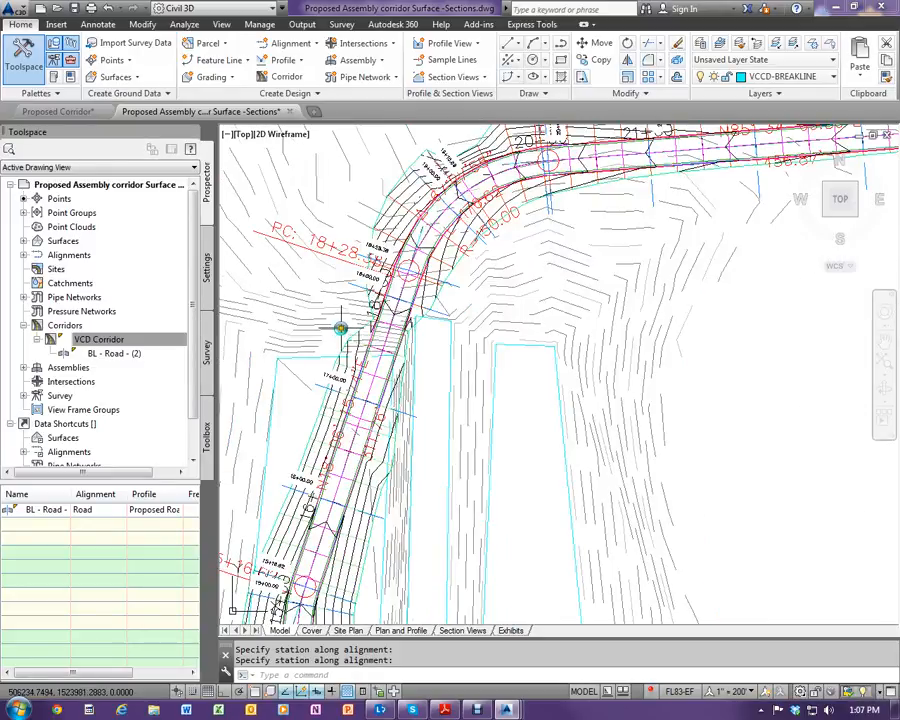
scroll(341, 329, "down", 3)
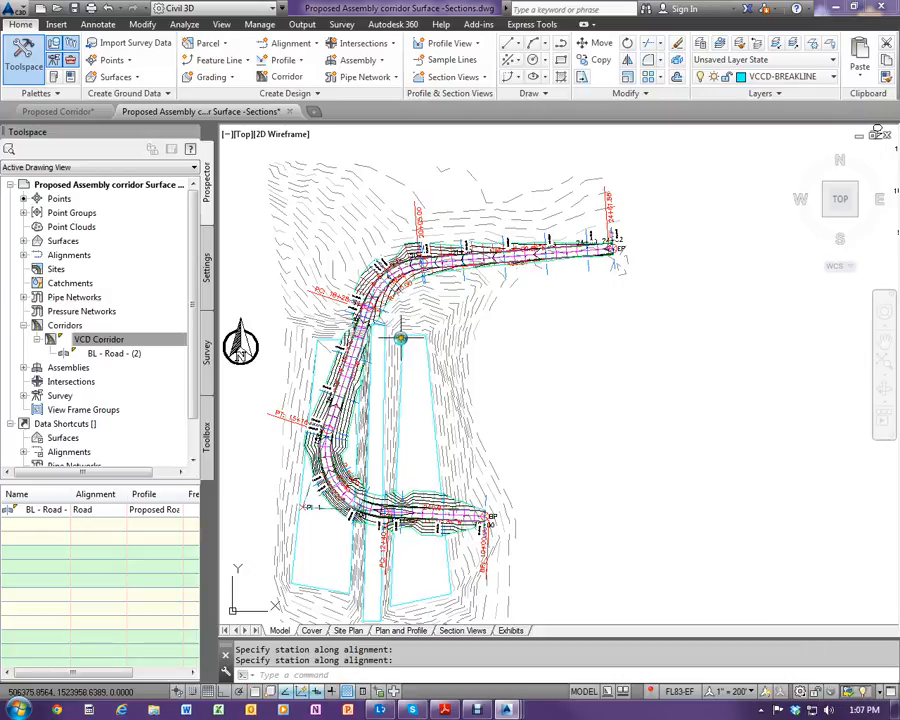
left_click(485, 78)
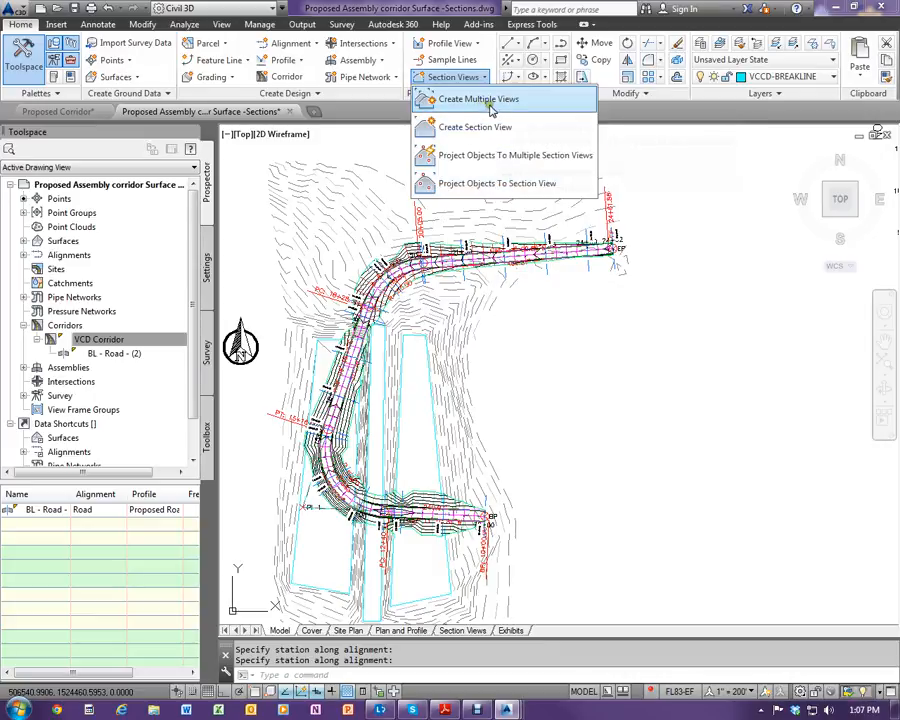
left_click(468, 103)
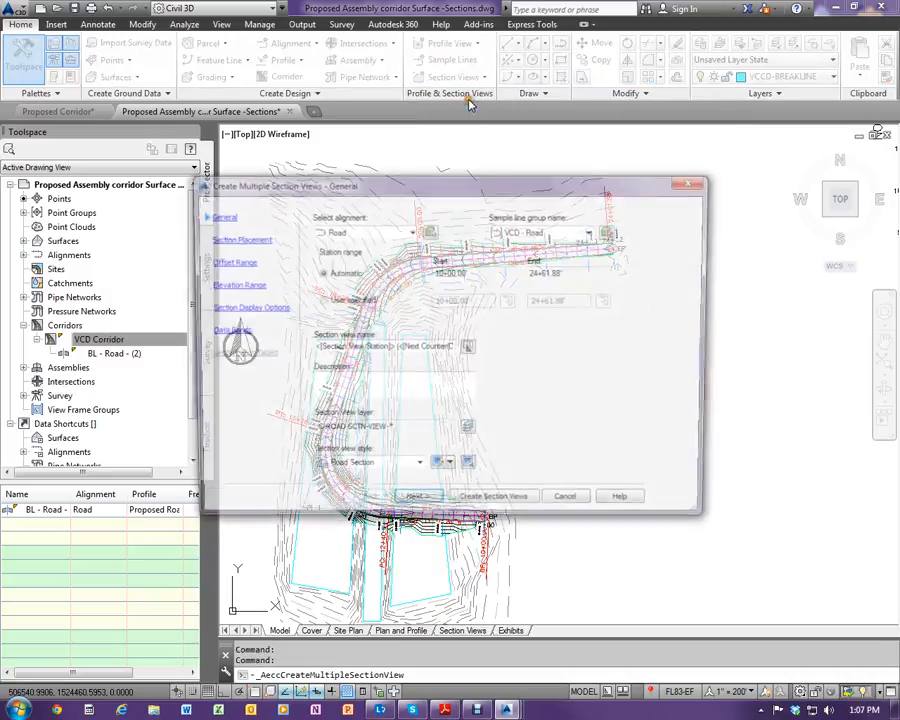
left_click(408, 233)
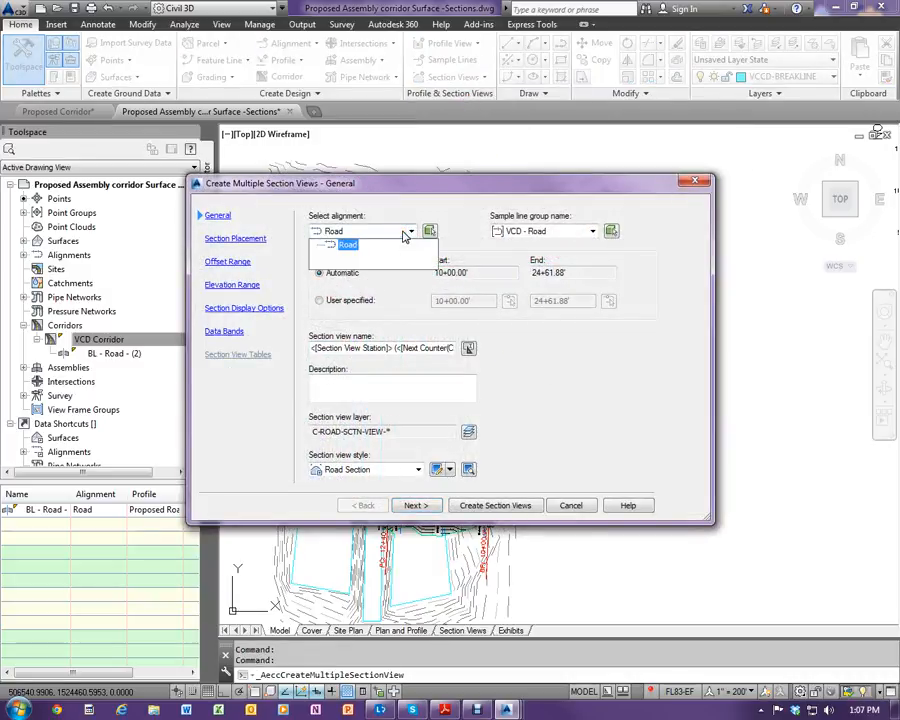
left_click(407, 234)
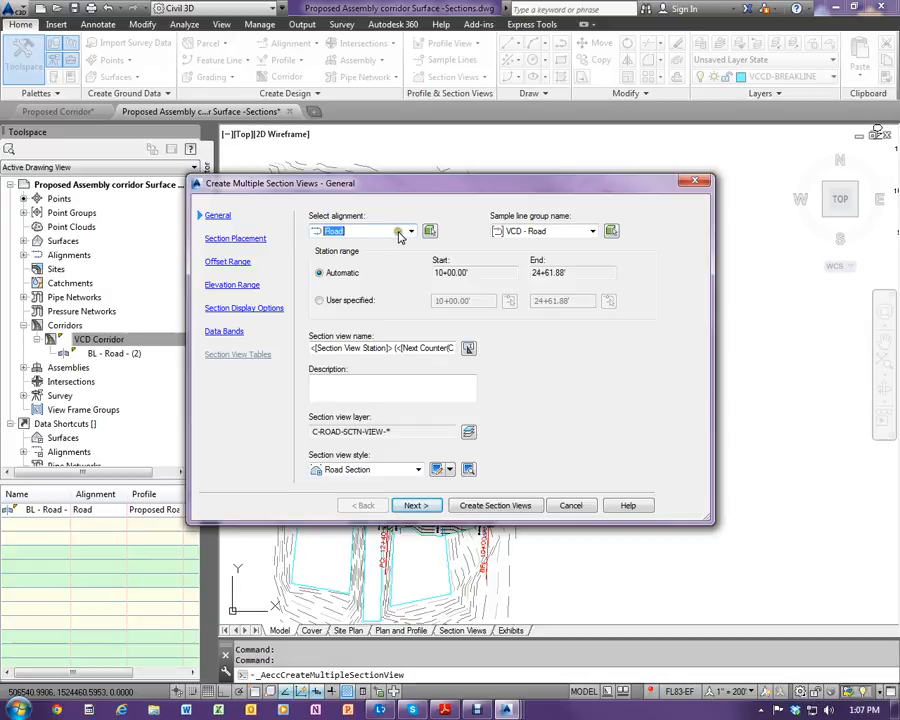
left_click(565, 235)
left_click(566, 237)
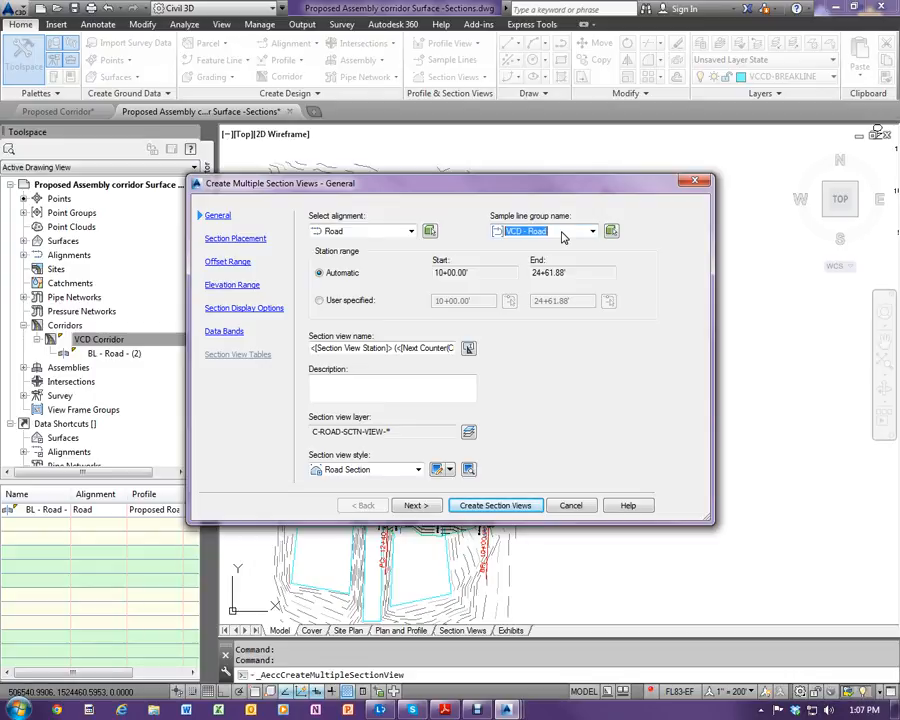
- Name the section views VCD - Sections, leave the description blank, and keep Road Section as the section view style
left_click(375, 357)
left_click_drag(312, 349, 498, 347)
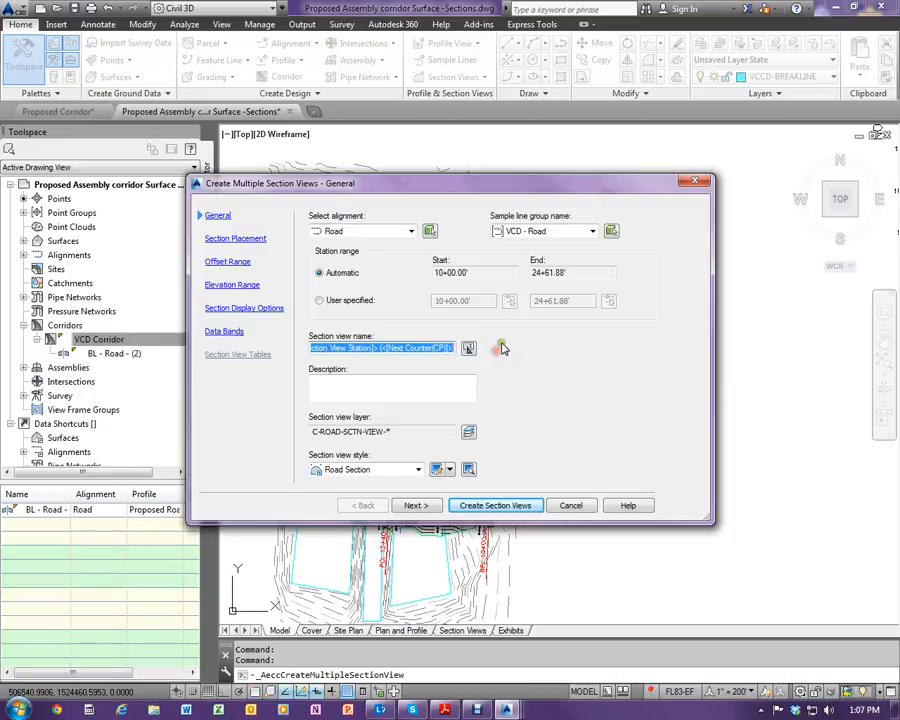
type("VCD - Sections")
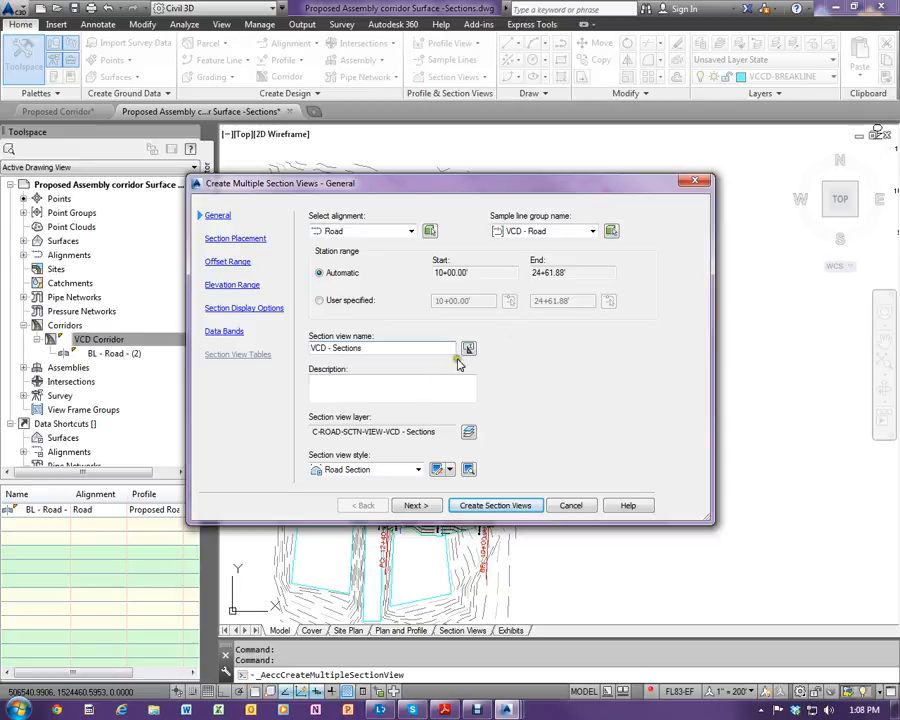
left_click(364, 385)
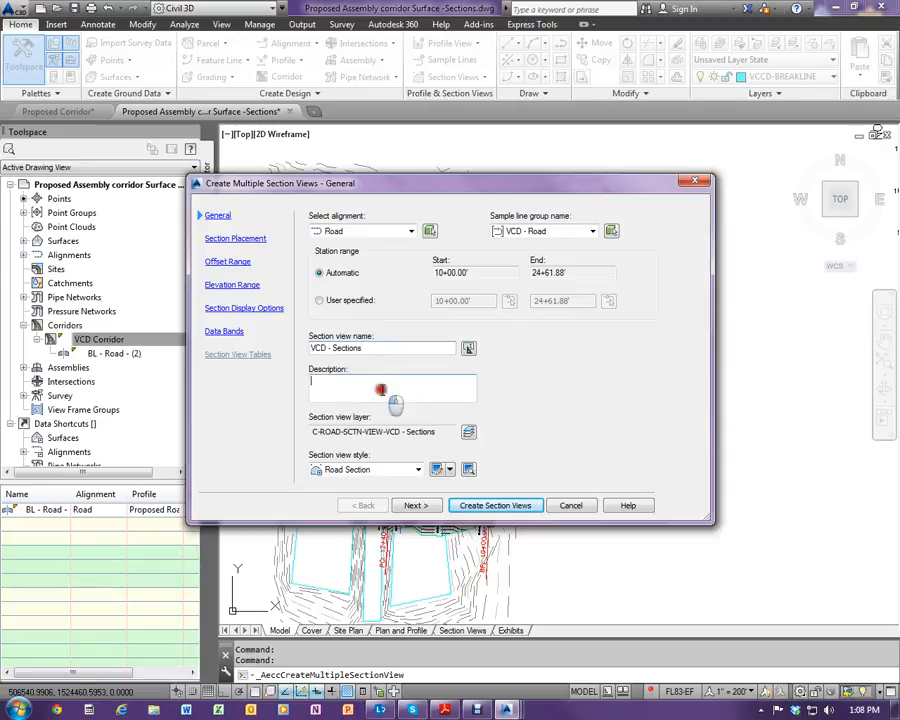
left_click(397, 389)
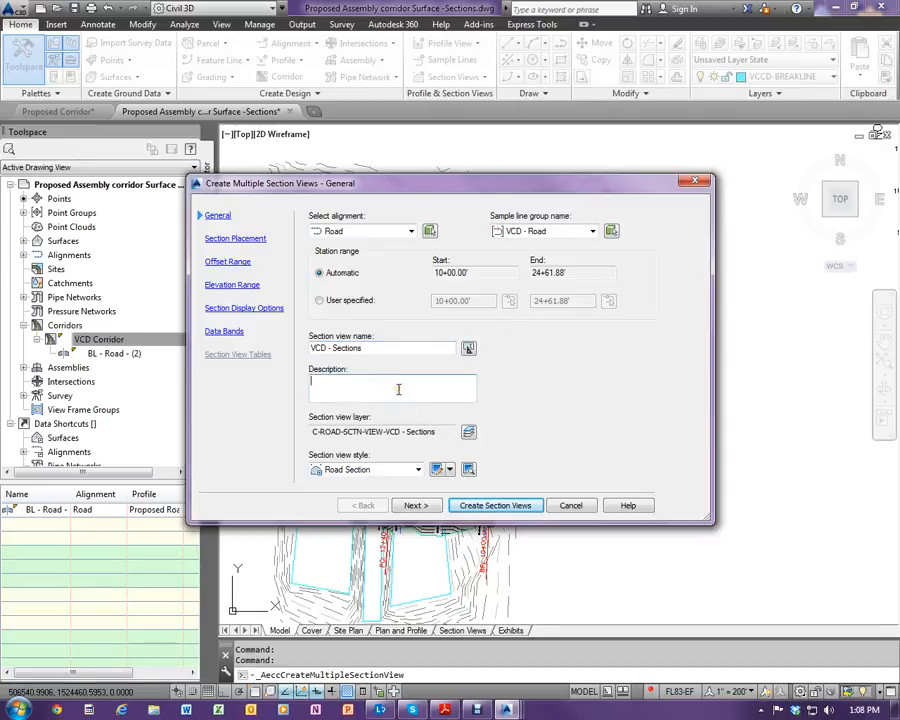
left_click(397, 392)
left_click(388, 469)
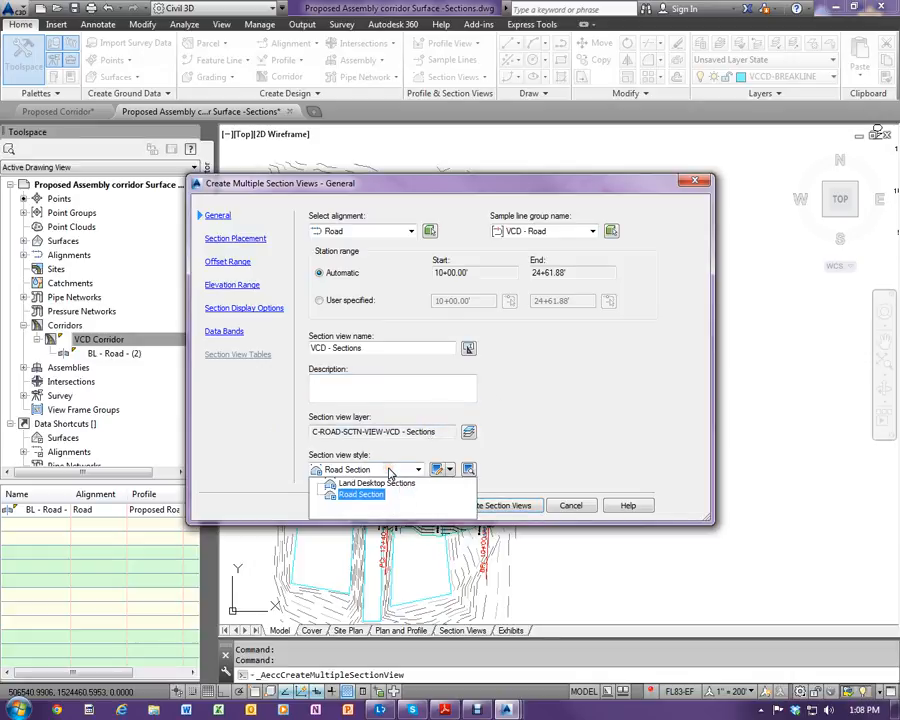
left_click(390, 471)
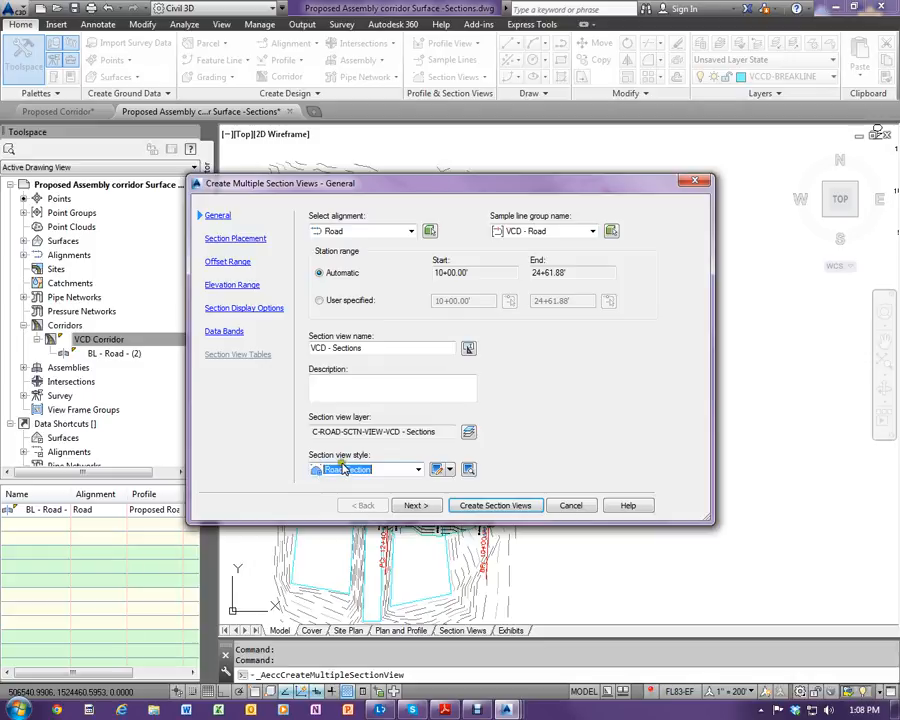
left_click(416, 506)
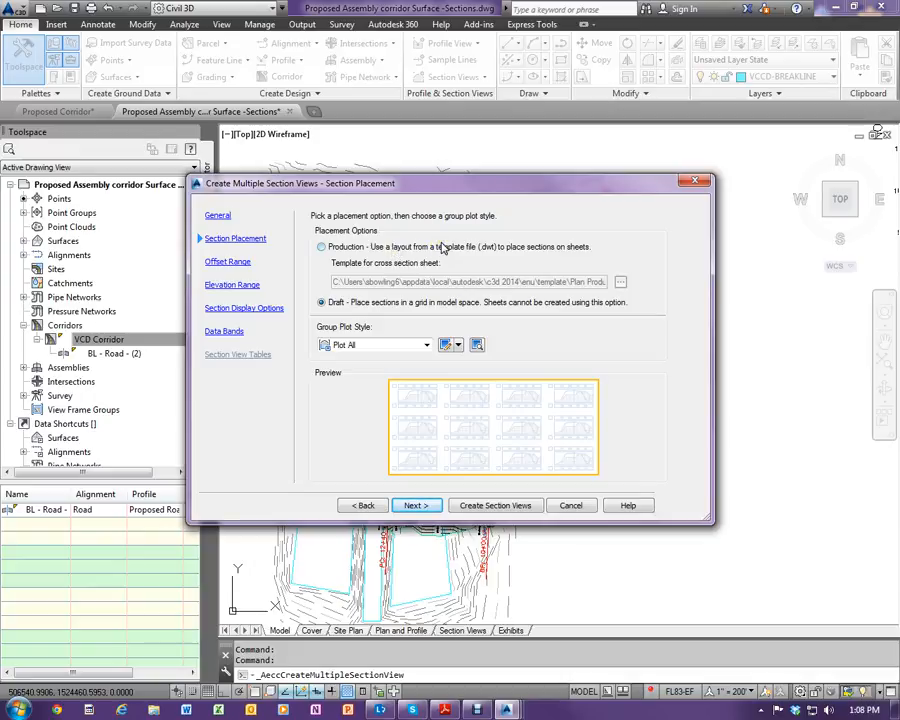
- Keep draft placement with the Plot All group plot style, and accept the user-specified offset range of -50' to 50'
left_click(390, 345)
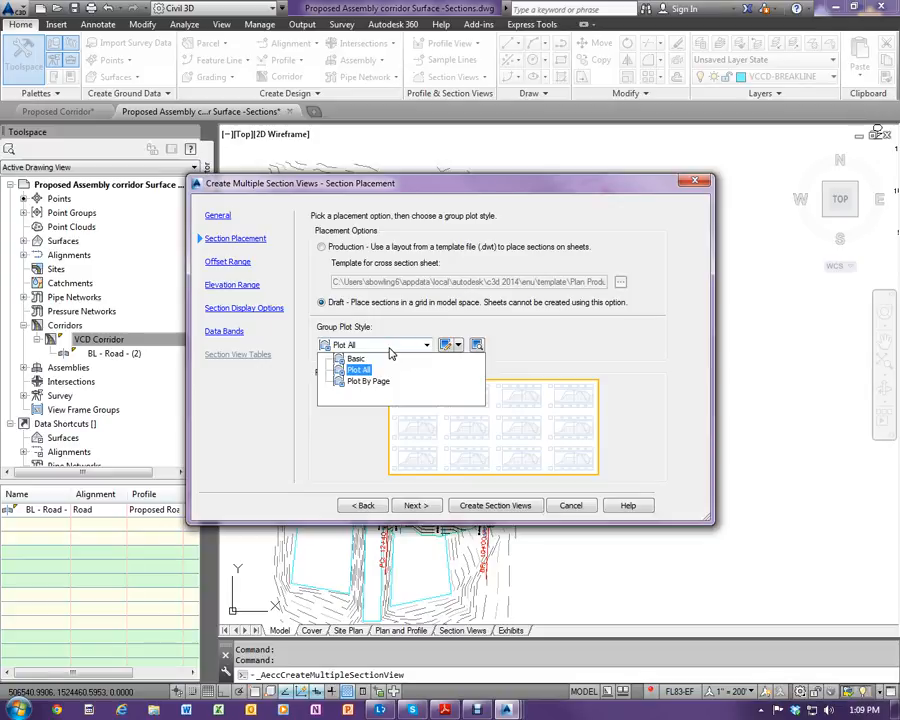
left_click(391, 348)
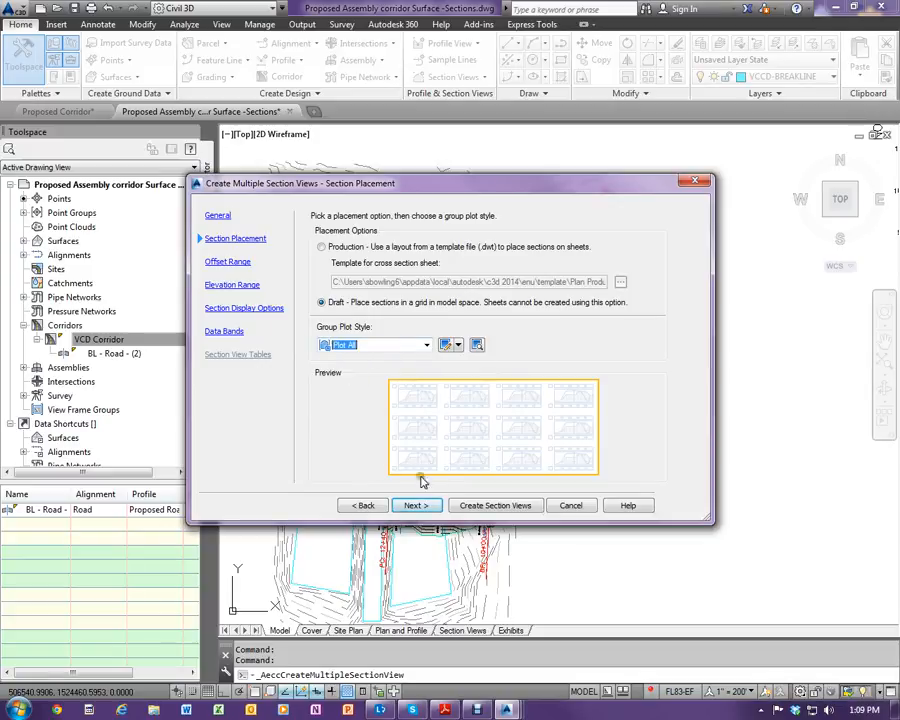
left_click(425, 508)
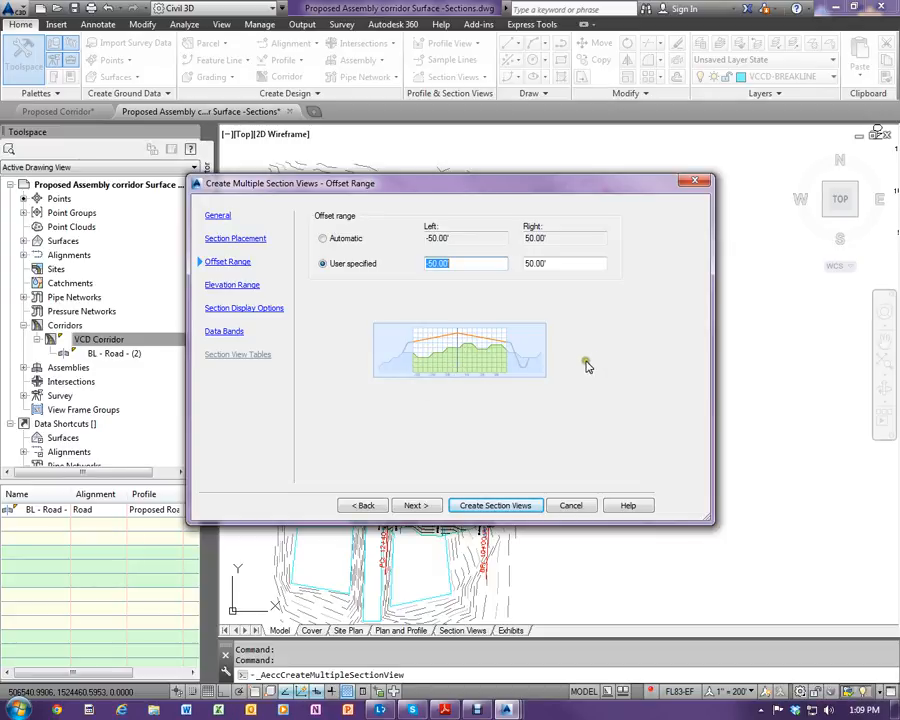
left_click(413, 506)
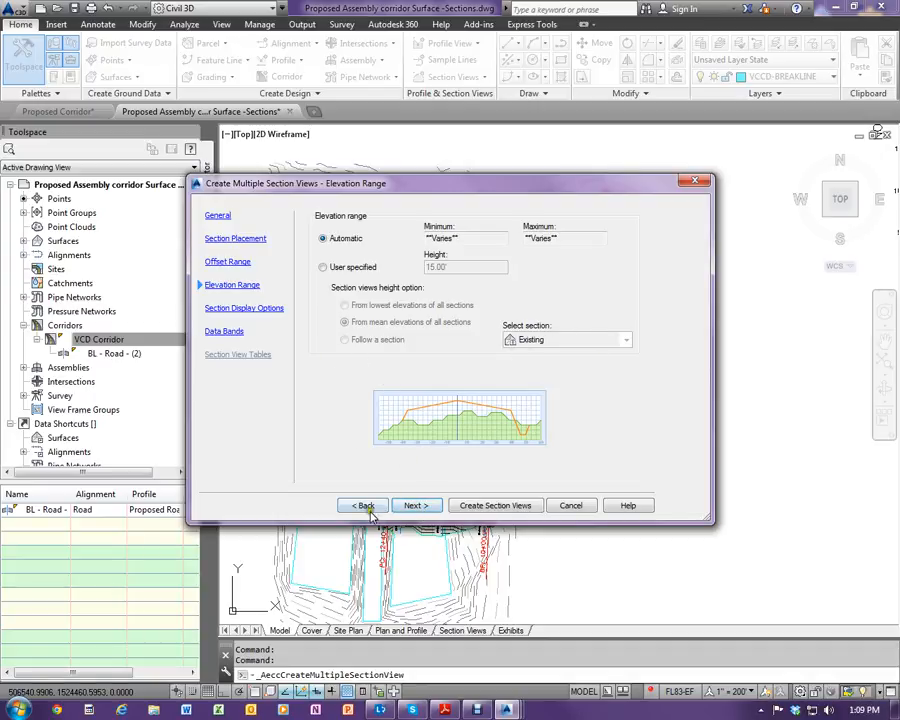
- Accept the automatic elevation range and keep the existing ground, corridor and corridor surface sections drawn with no labels
left_click(416, 506)
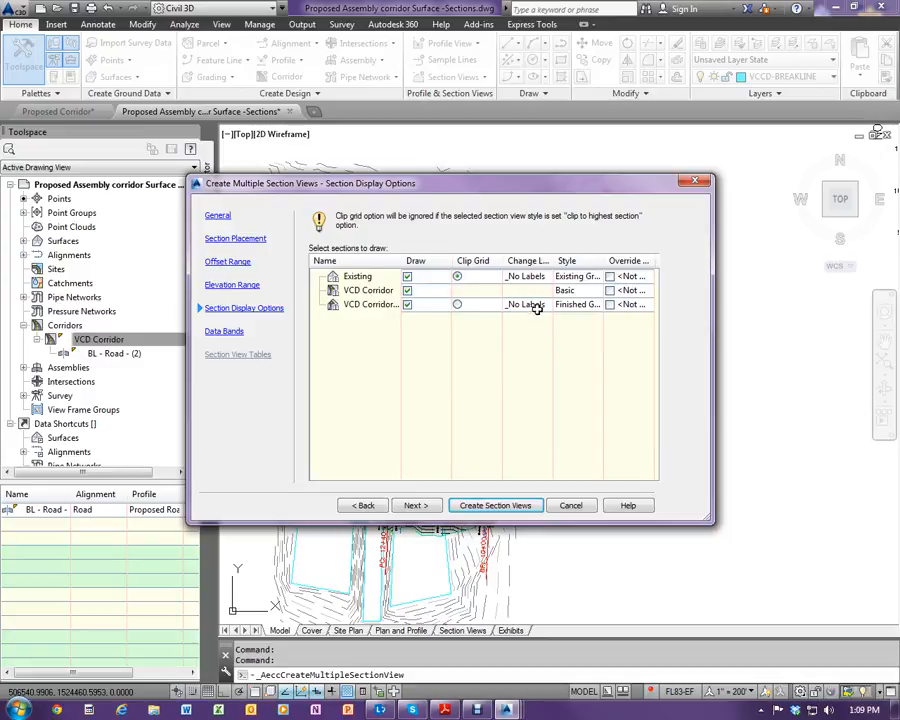
left_click(424, 505)
left_click_drag(711, 522, 449, 329)
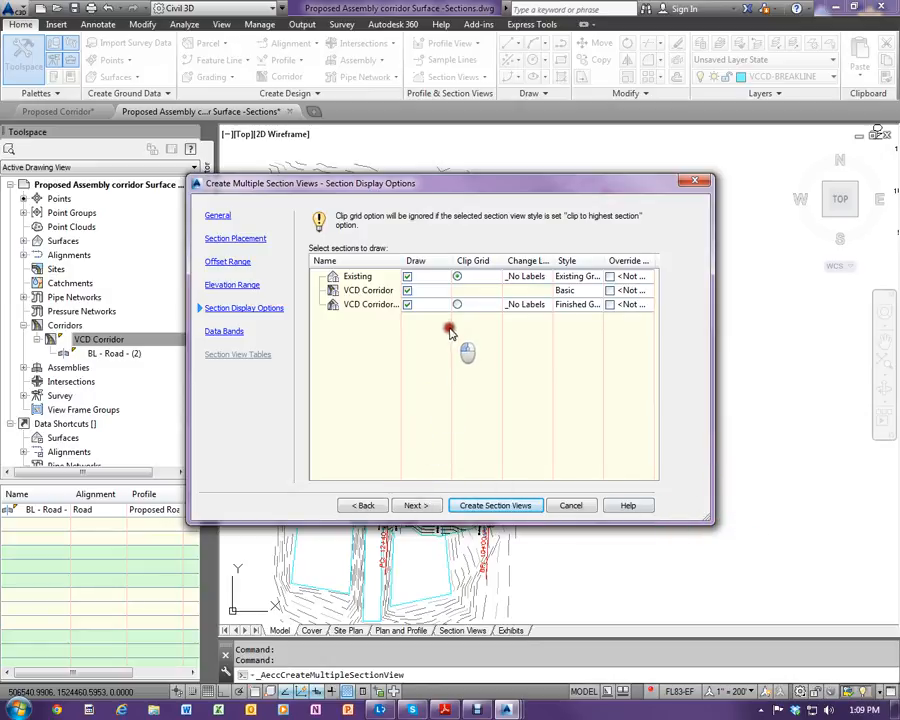
left_click(412, 506)
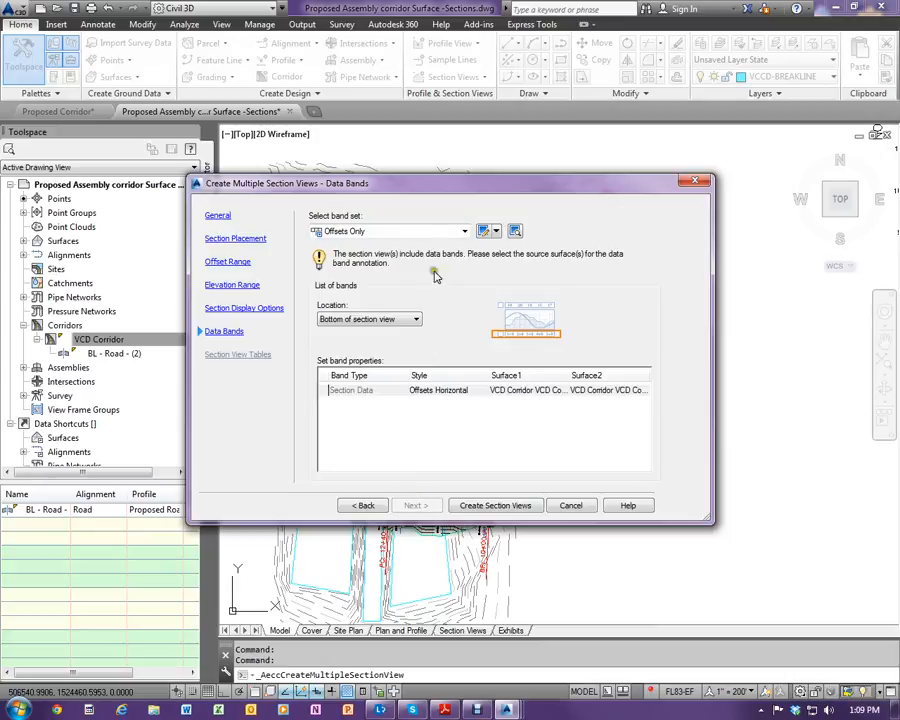
- Keep the Offsets Only band set located at the bottom of the section views
left_click(426, 232)
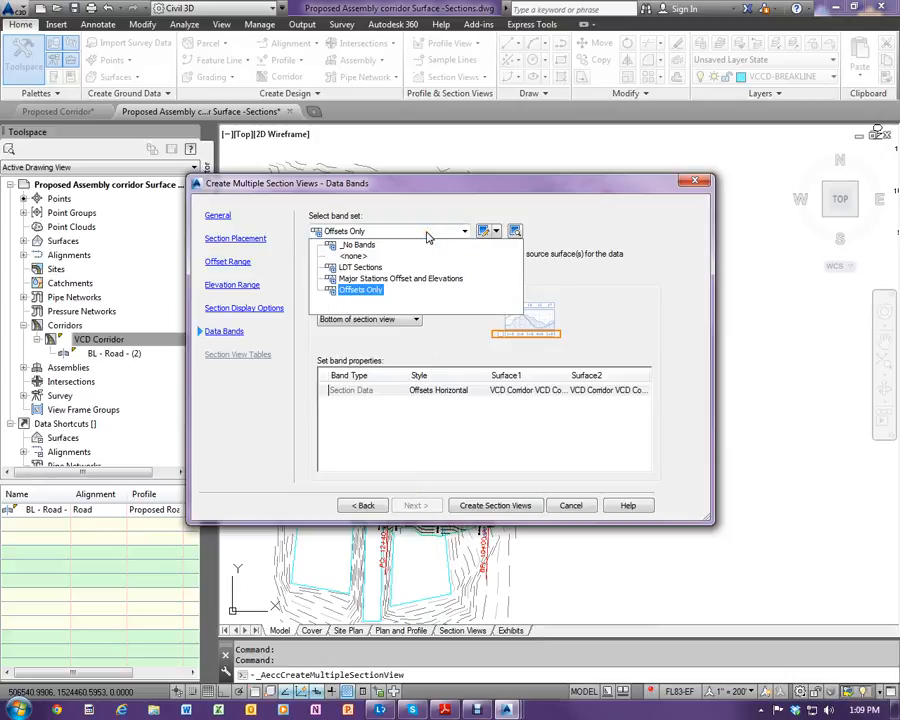
left_click(427, 234)
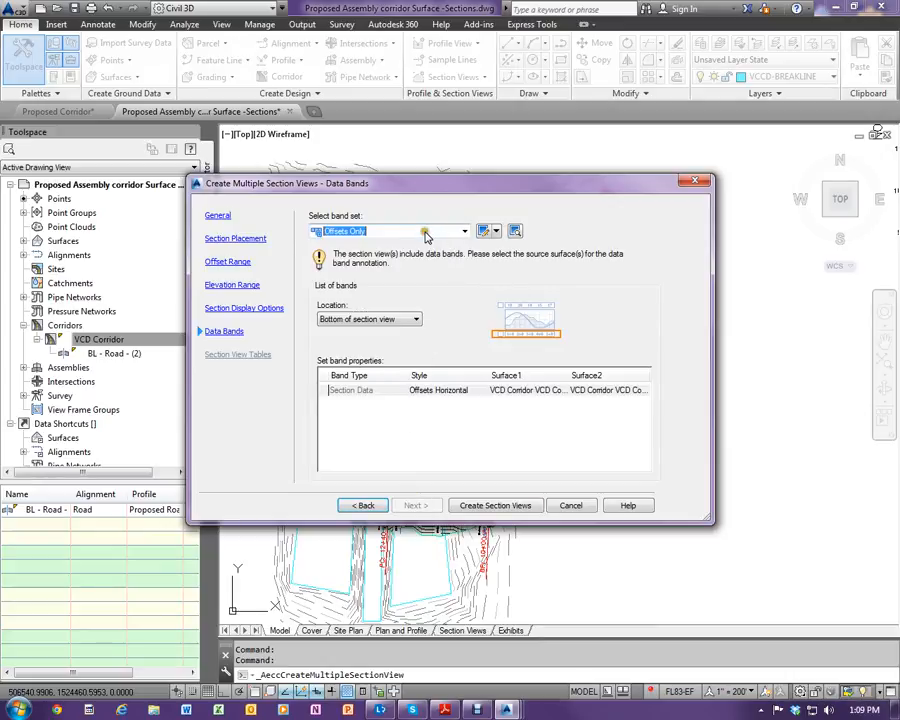
left_click(413, 318)
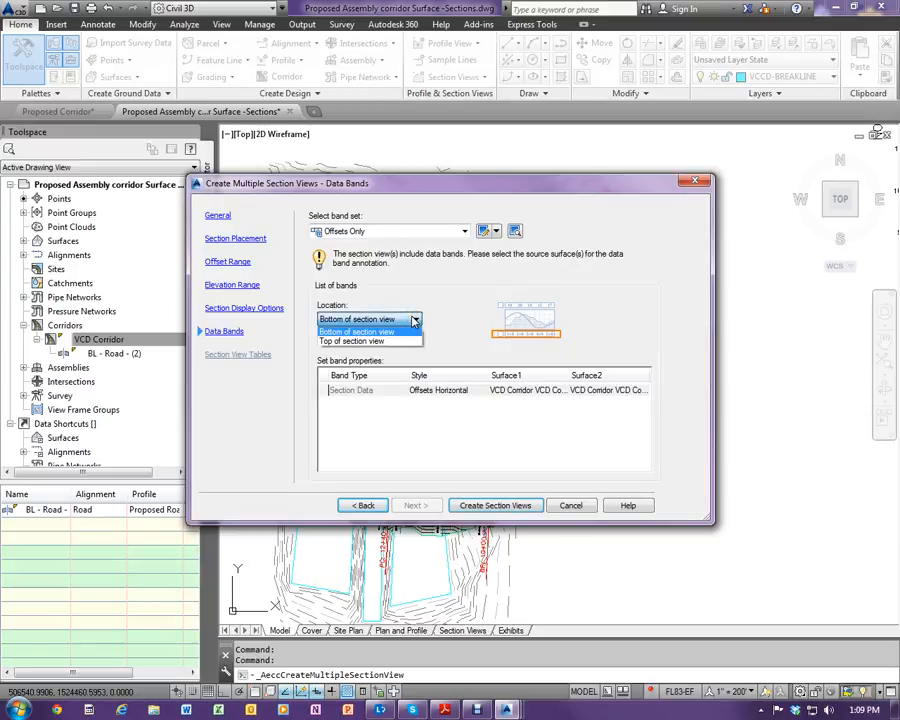
left_click(413, 318)
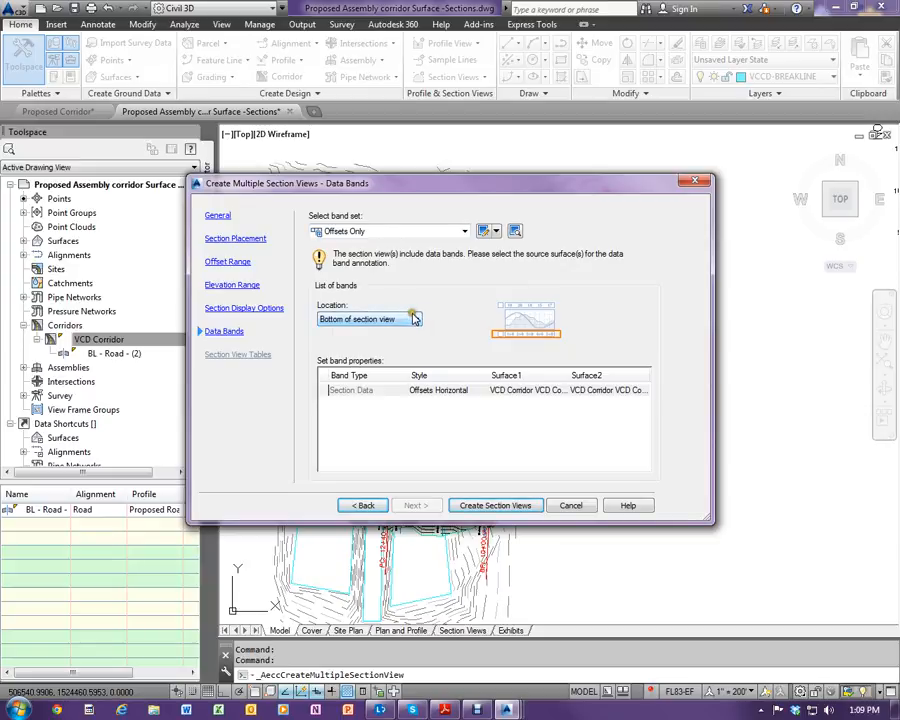
- Create the section views, placing their origin in the empty space east of the profile view
left_click(478, 507)
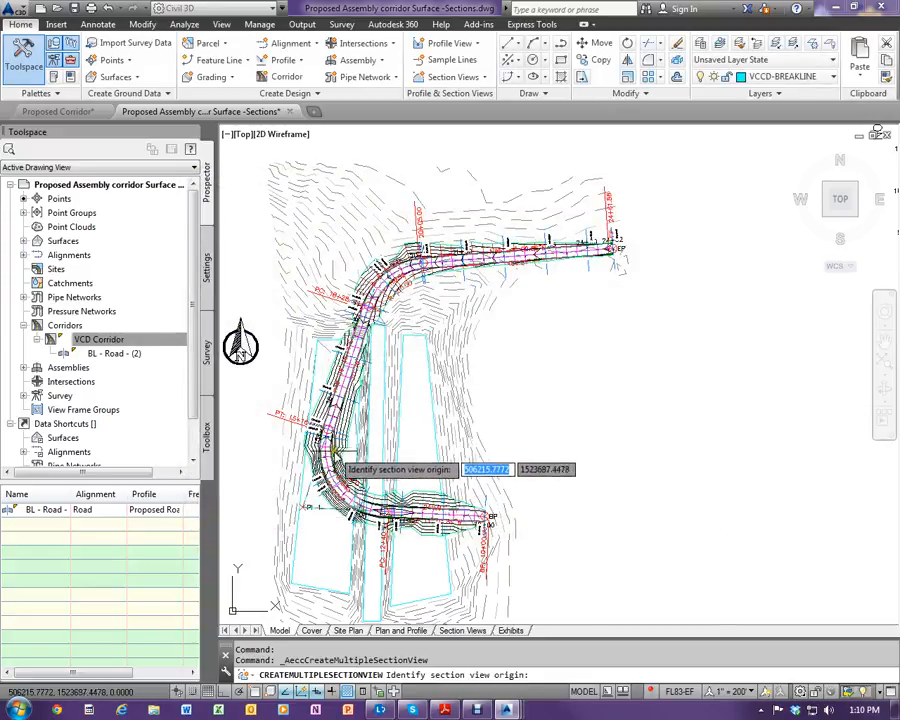
scroll(337, 455, "down", 5)
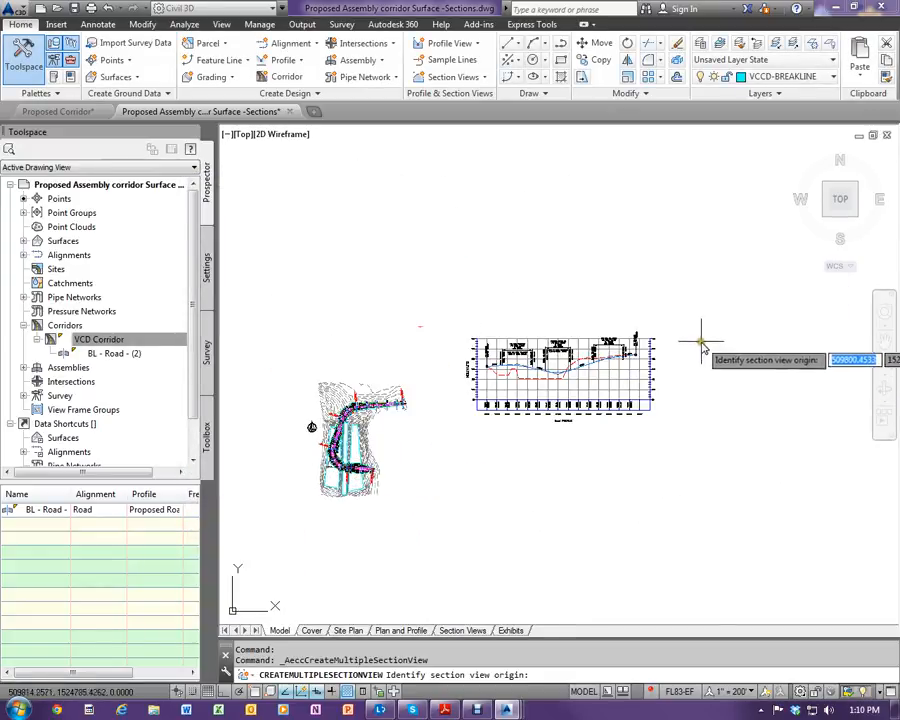
left_click(711, 410)
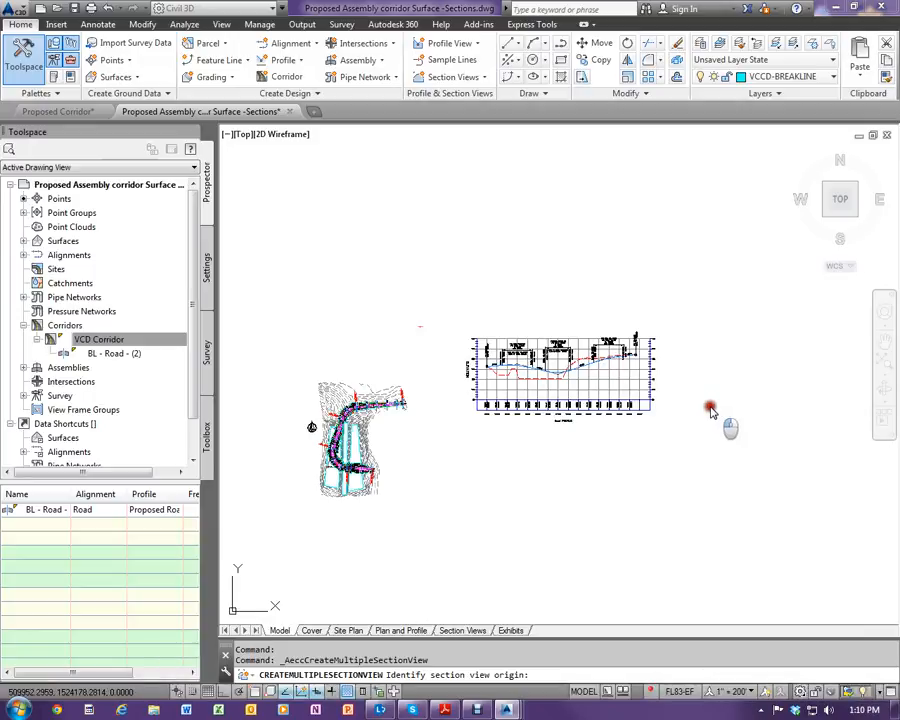
- Freeze the C-ROAD-SCTN-TEXT-VCD - Sections layer by picking the oversized offset band beneath the station 10+00.00 section view
scroll(720, 400, "up", 6)
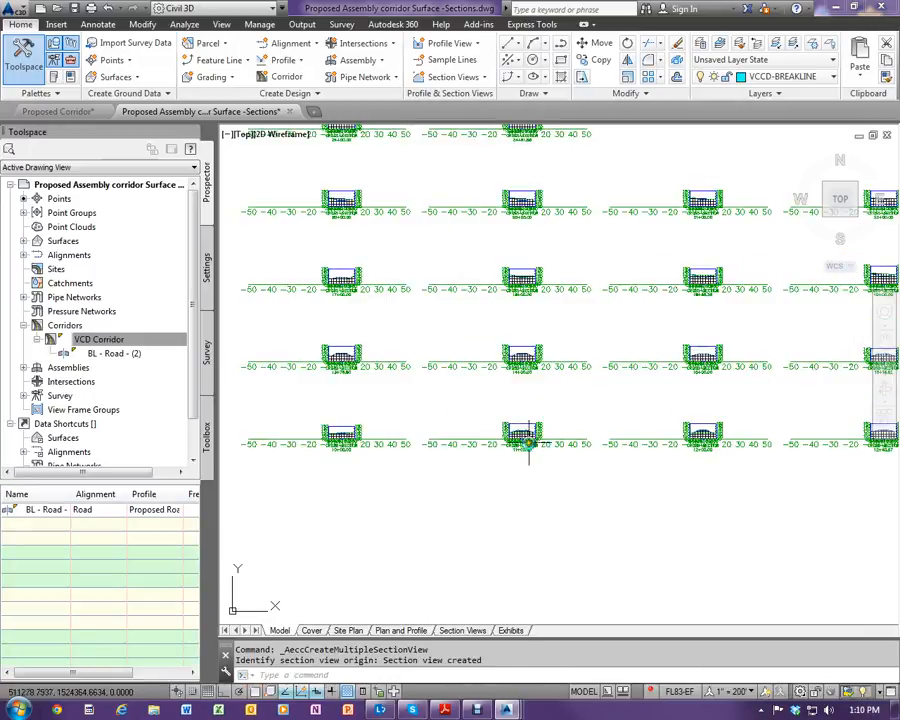
scroll(354, 440, "up", 5)
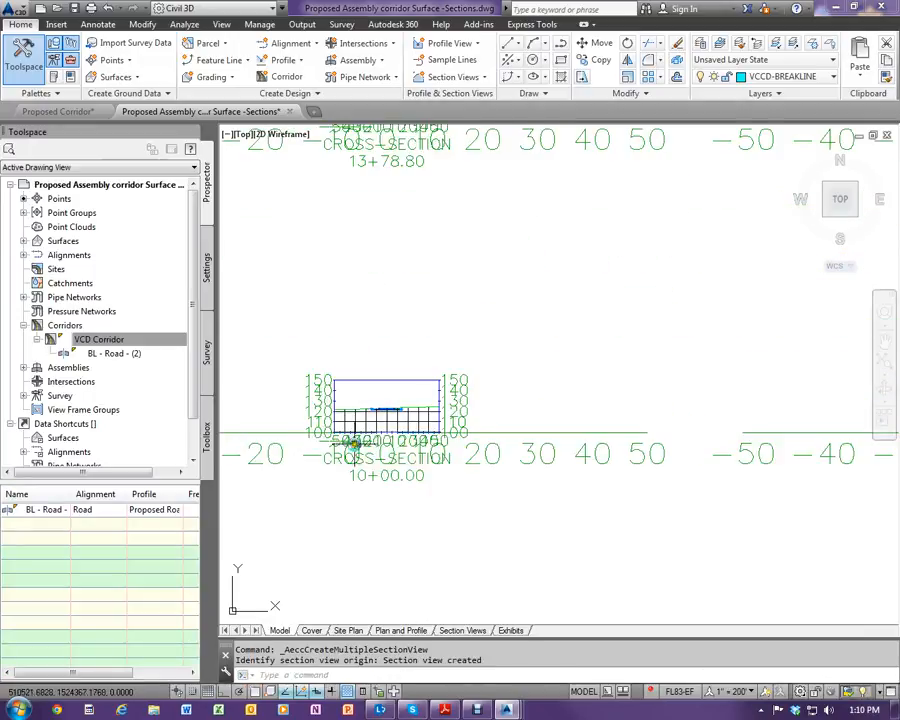
key("Escape")
key("Escape")
type("lay")
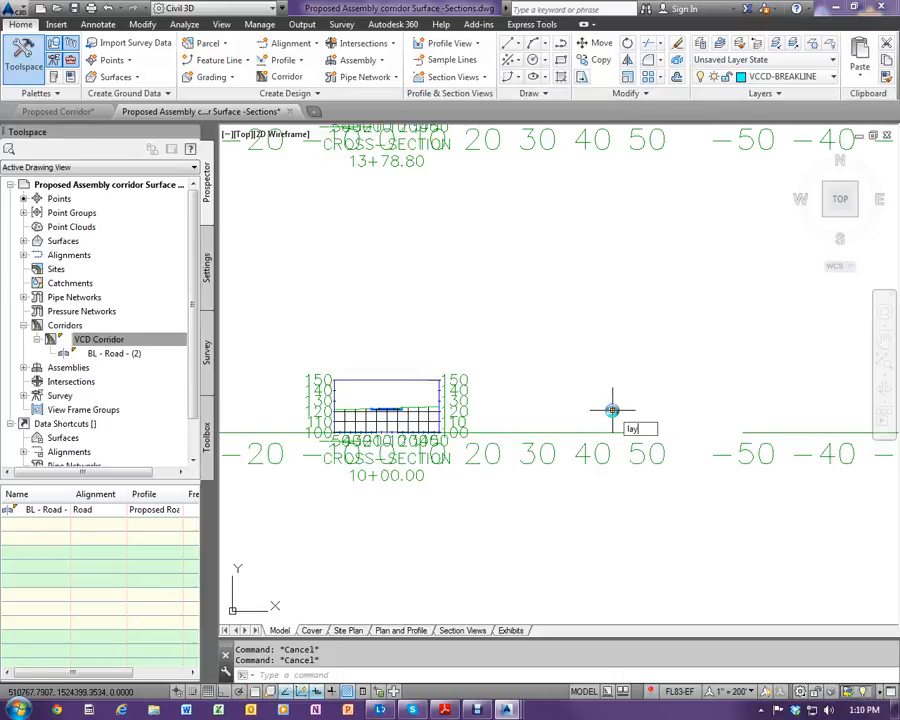
type("fr")
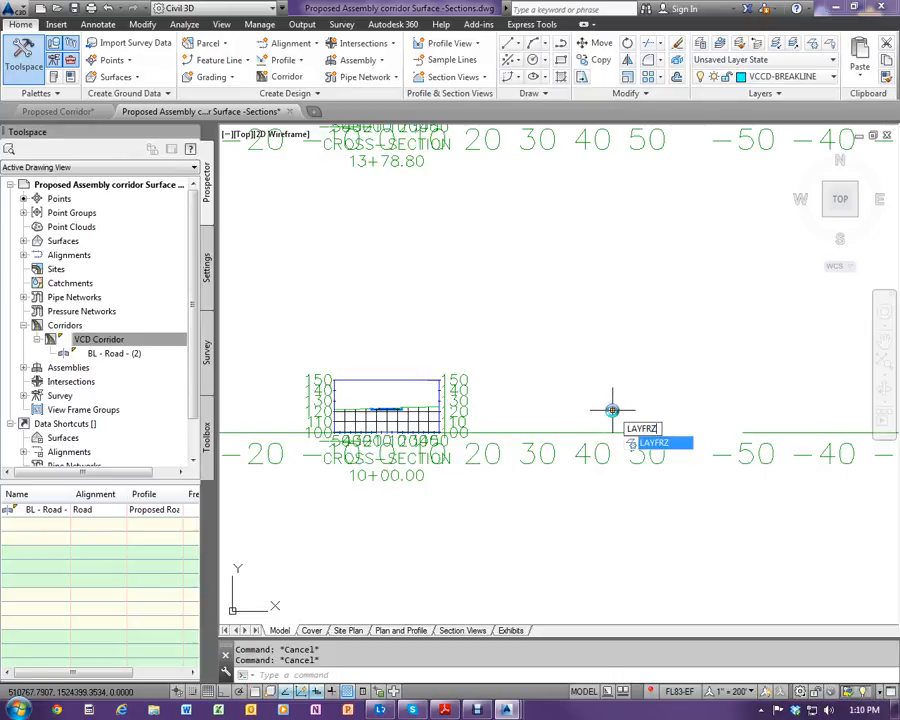
key("Return")
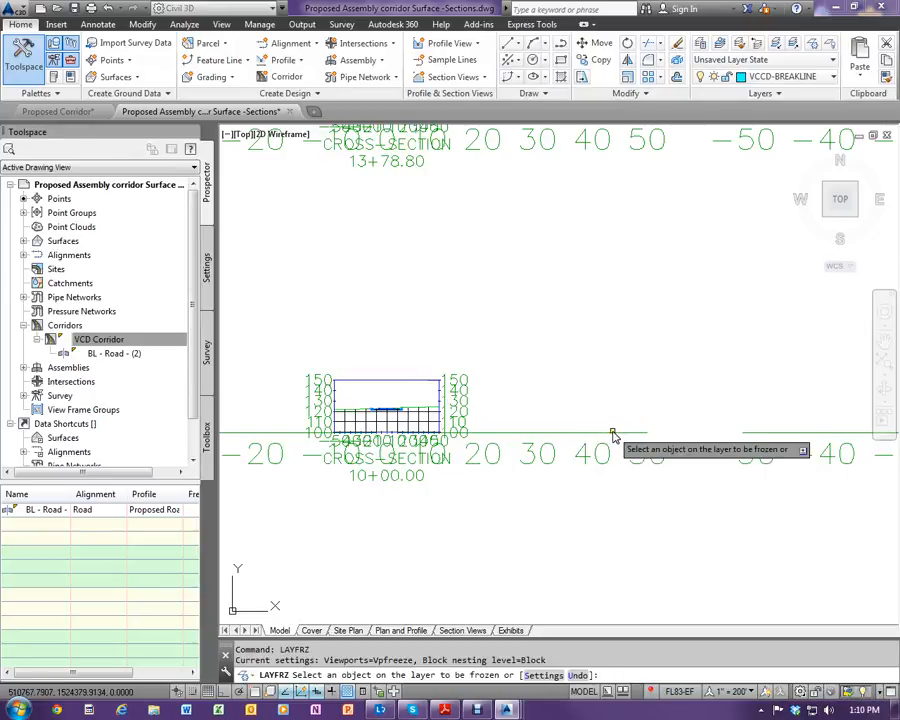
left_click(587, 436)
- Examine the station 10+00.00 section view, including its elevation and offset grid, existing ground line, corridor section and daylight slope
scroll(322, 455, "up", 2)
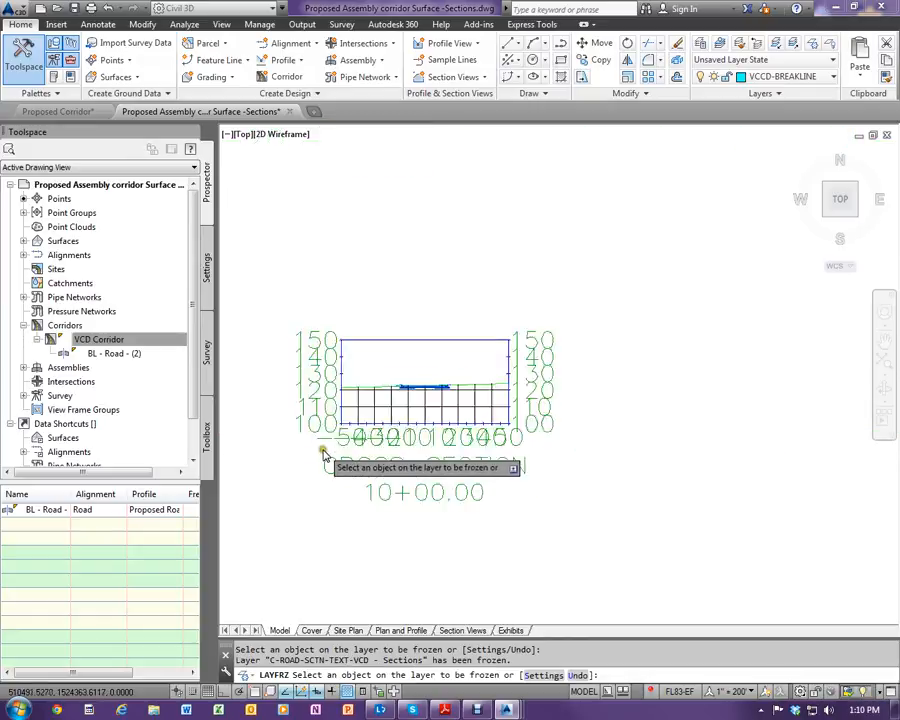
scroll(322, 455, "up", 3)
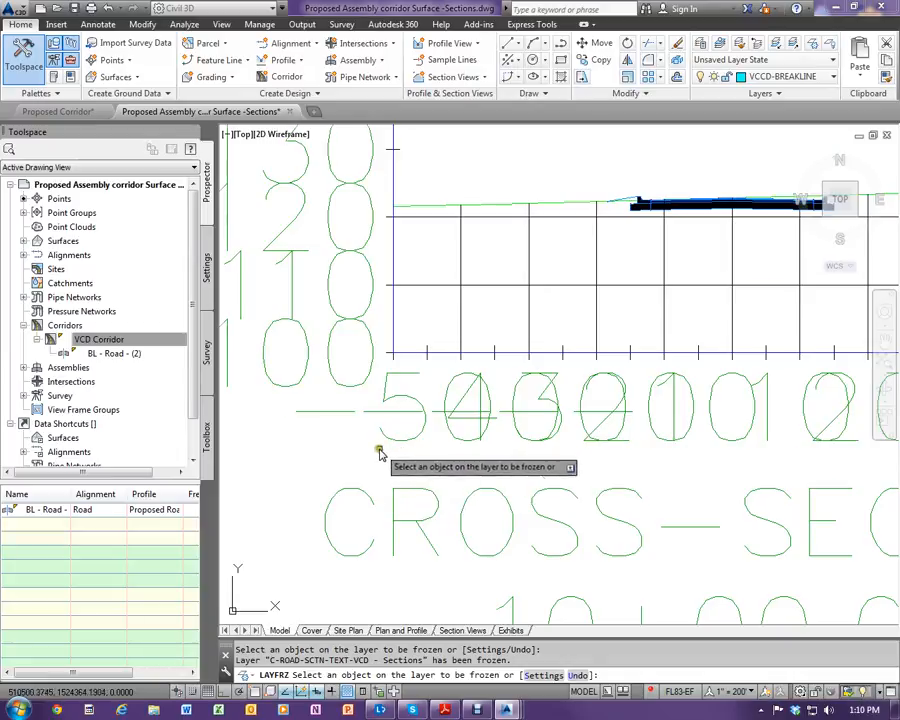
scroll(378, 453, "down", 2)
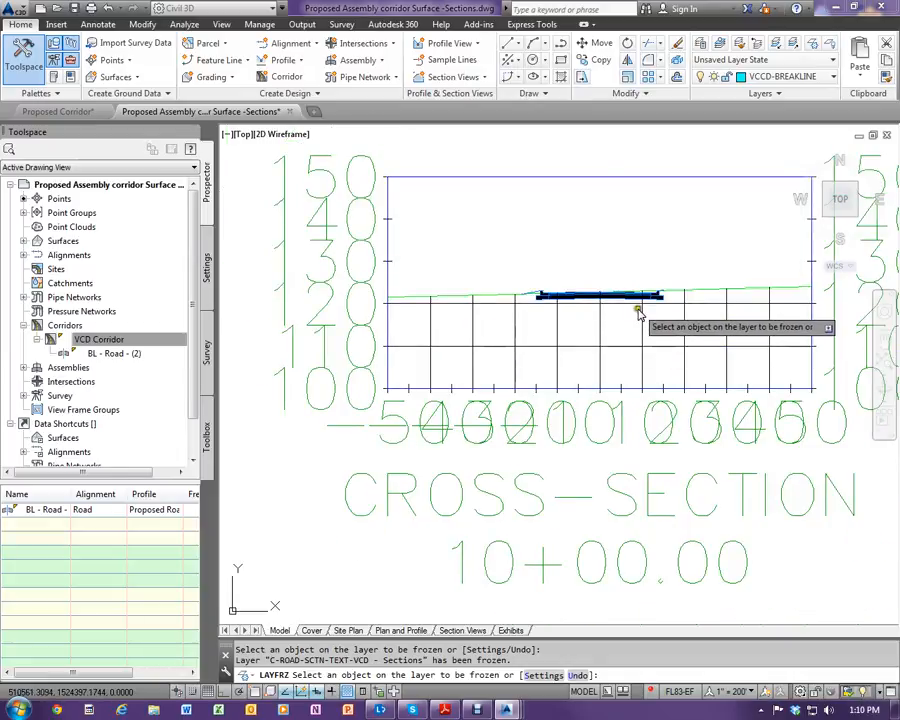
scroll(460, 385, "down", 2)
scroll(512, 322, "up", 2)
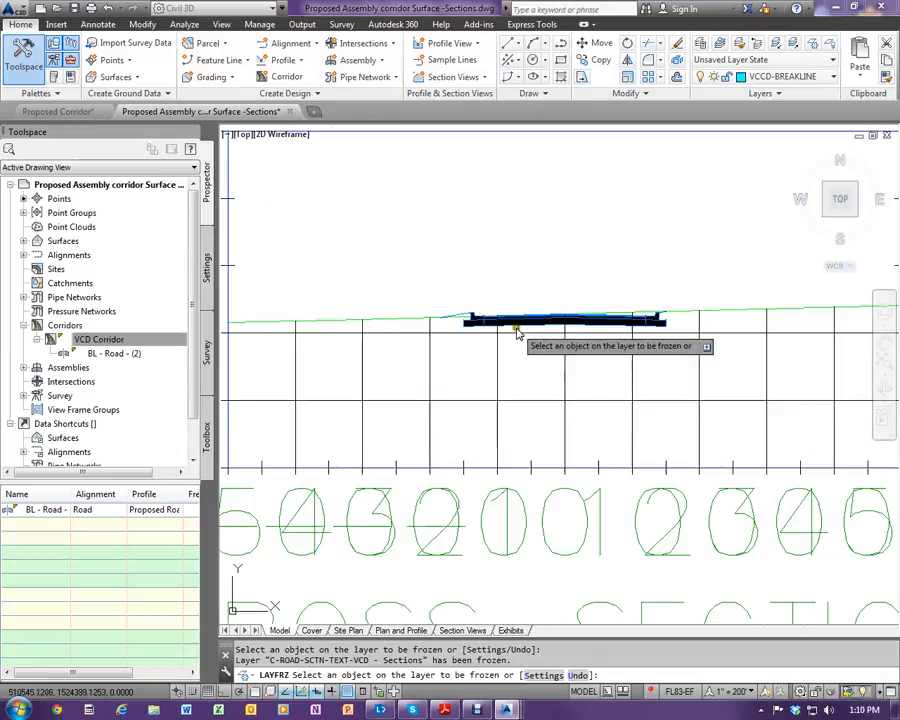
scroll(450, 358, "down", 1)
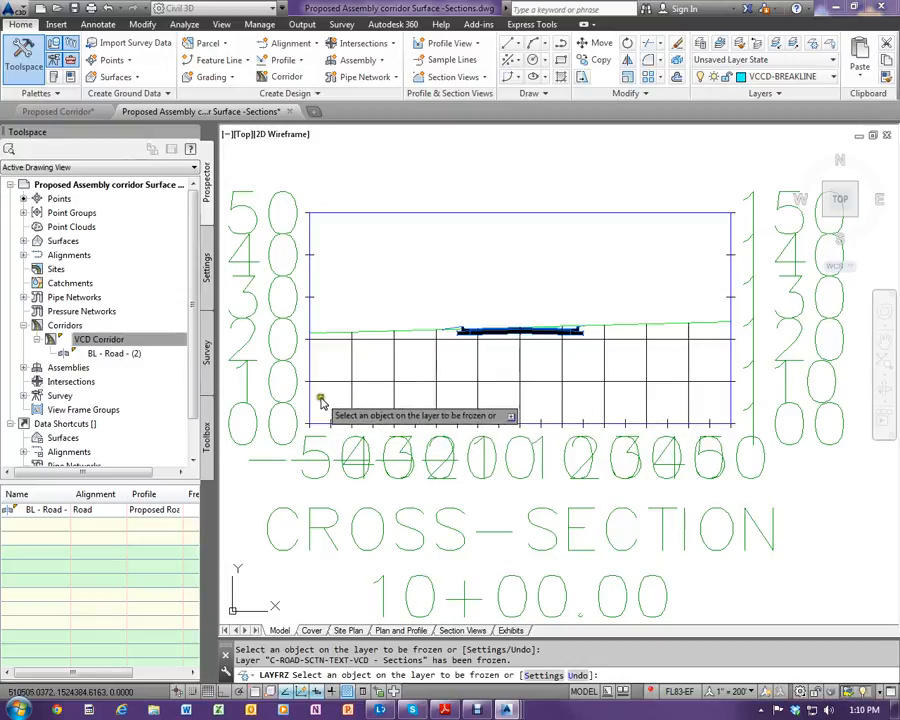
scroll(474, 366, "down", 2)
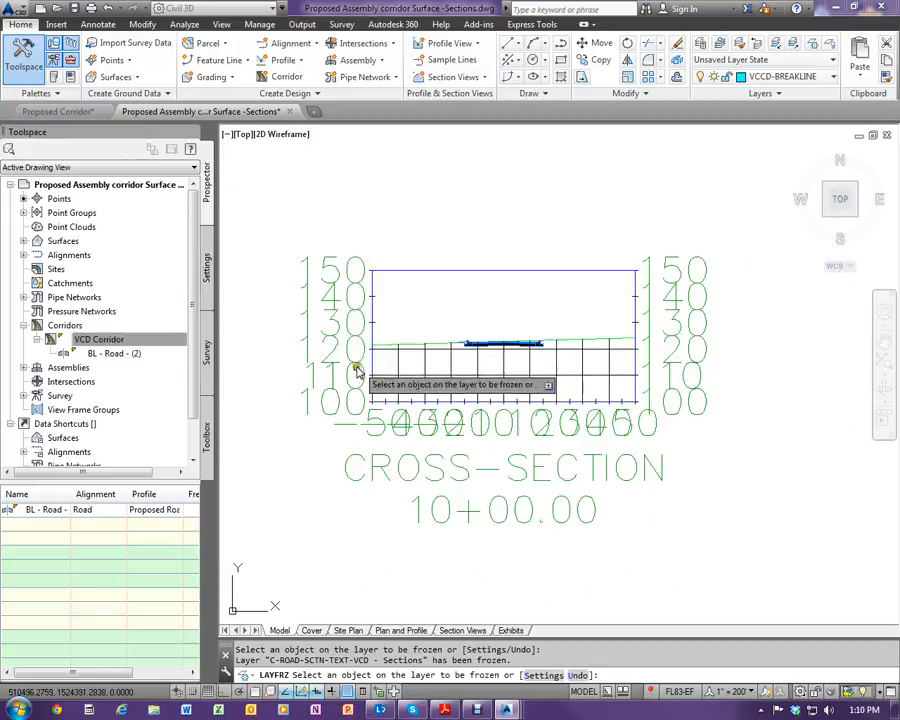
scroll(366, 350, "up", 2)
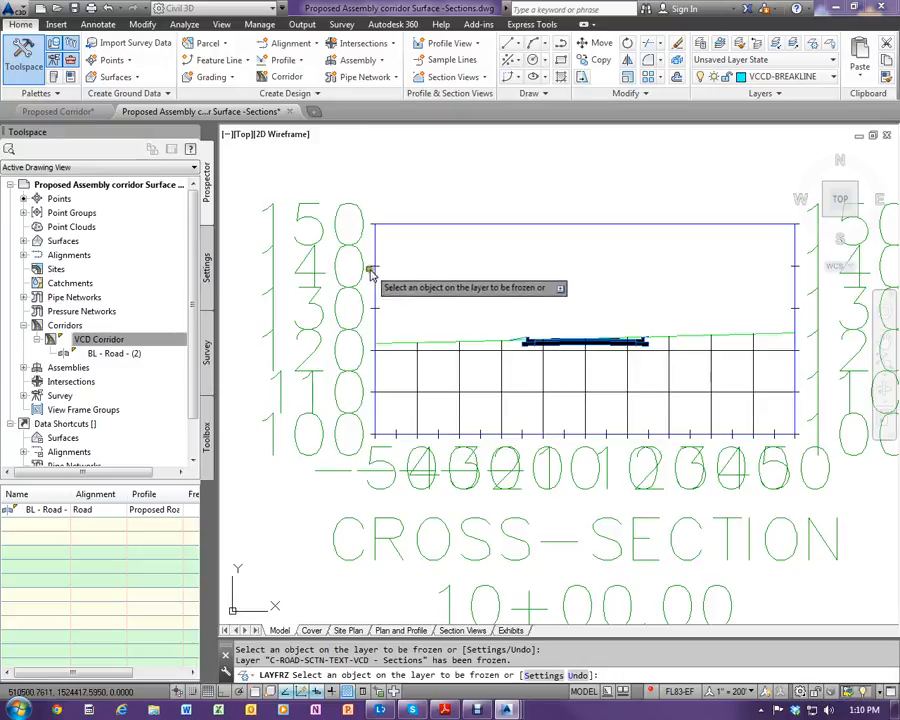
scroll(564, 350, "up", 4)
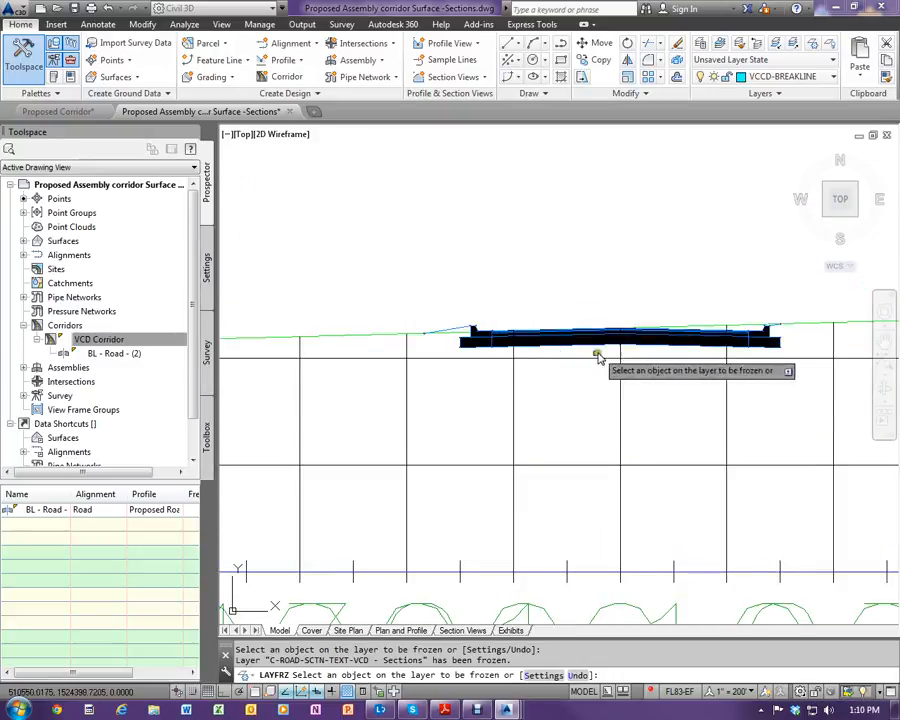
scroll(458, 332, "up", 4)
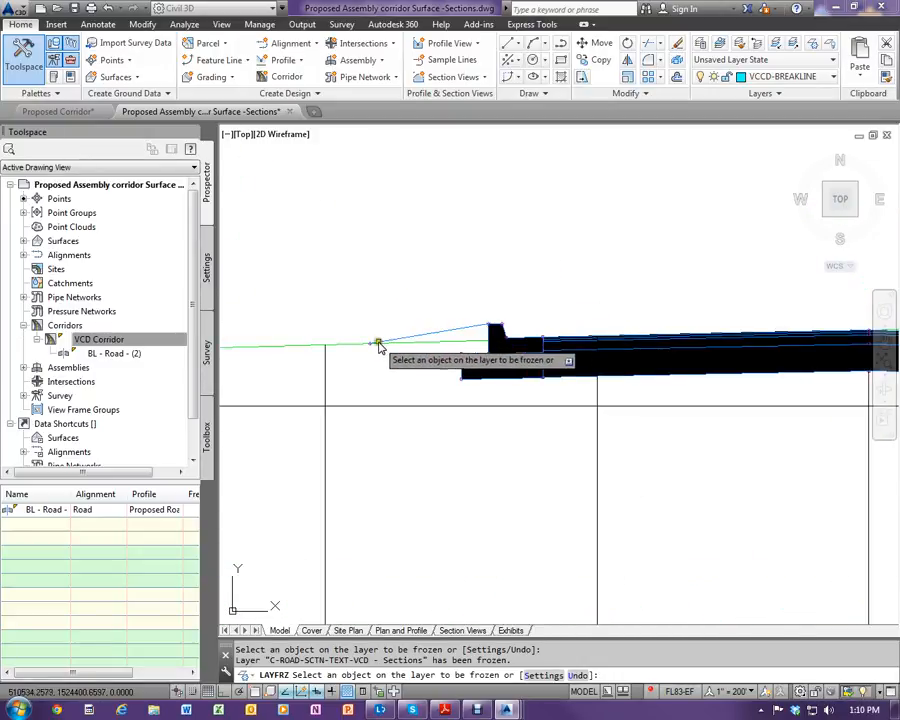
scroll(370, 385, "down", 4)
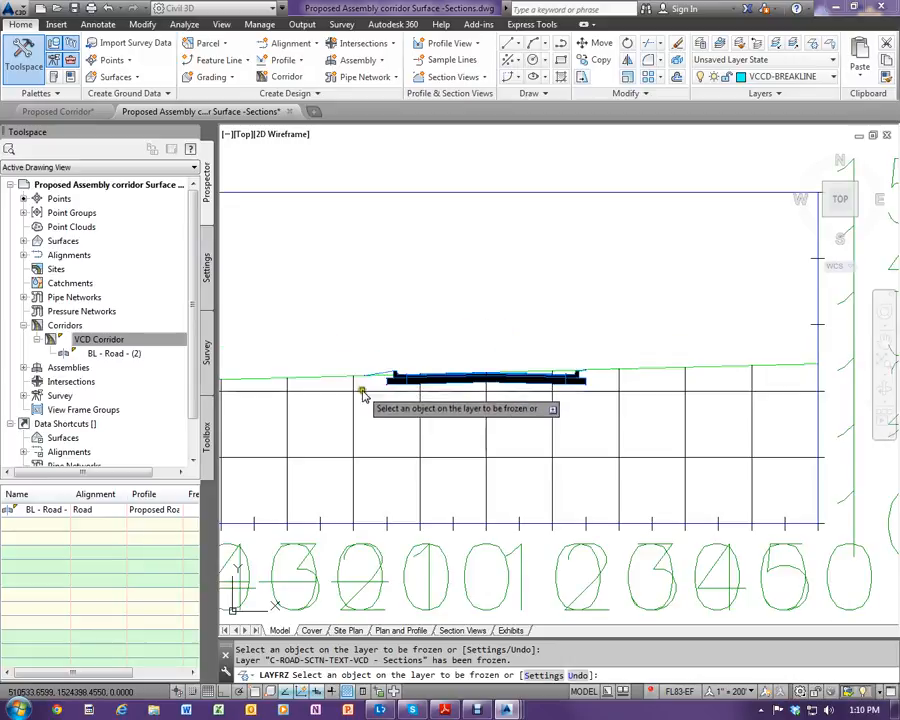
- Examine how the corridor side slopes meet existing ground in the section views at stations 13+78.80 and 17+00.00
scroll(458, 418, "down", 8)
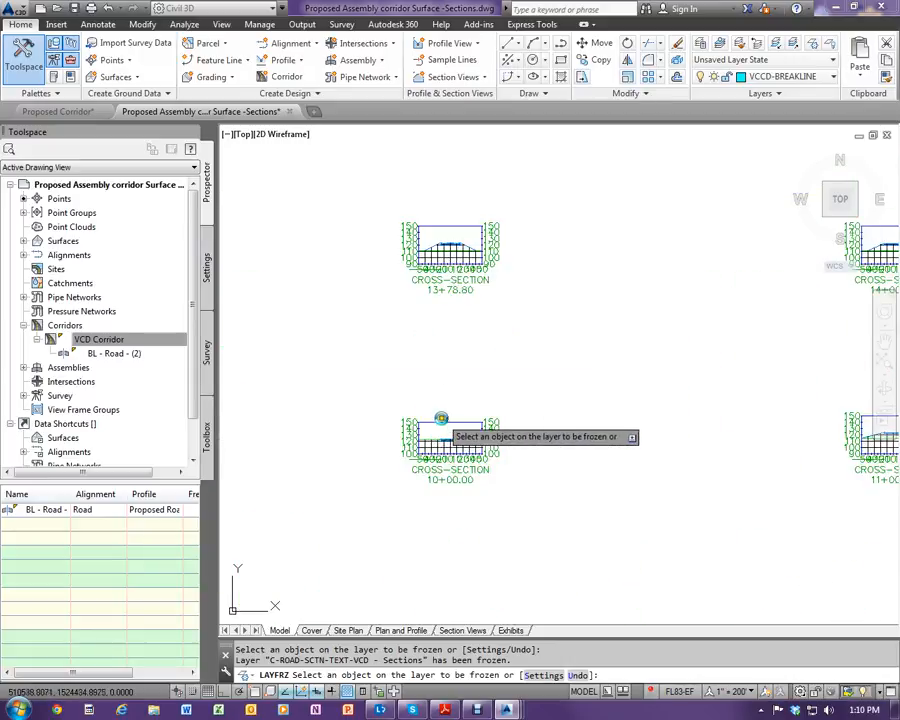
scroll(424, 240, "up", 10)
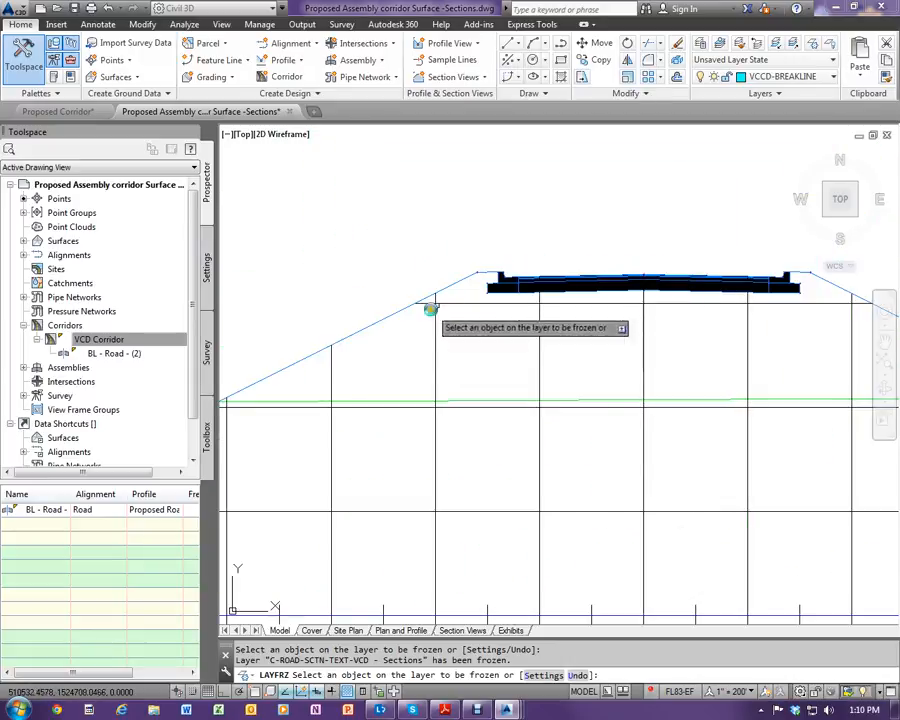
scroll(418, 354, "down", 2)
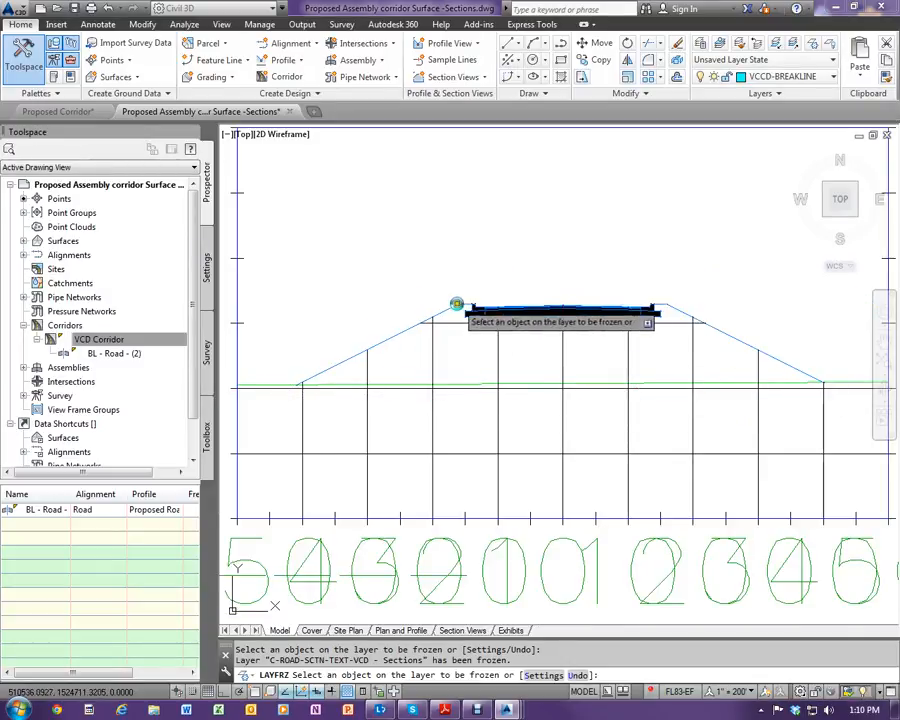
scroll(450, 388, "down", 6)
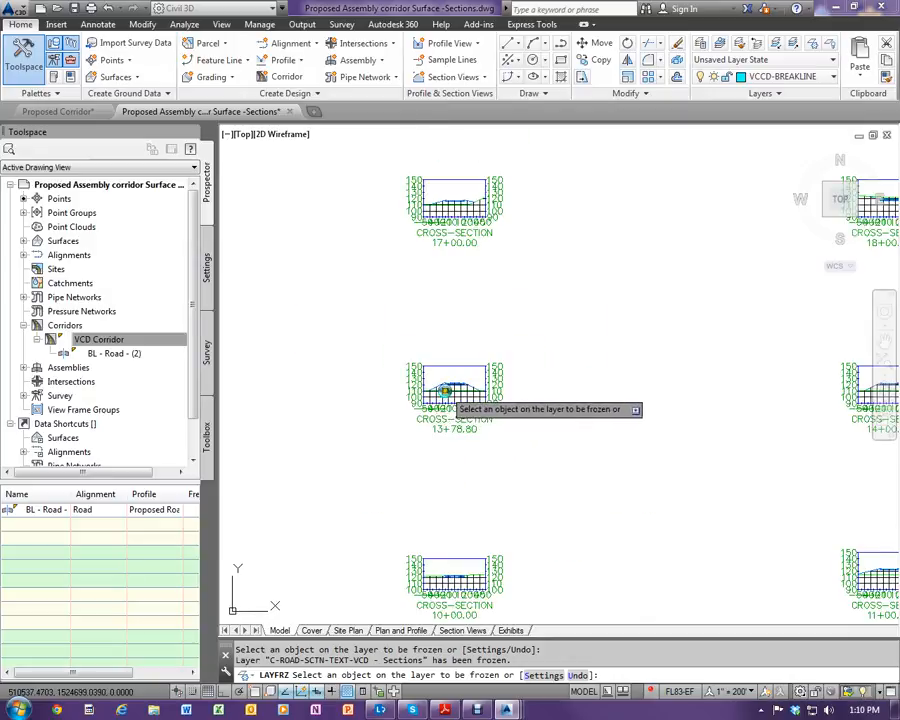
scroll(462, 291, "up", 6)
scroll(450, 268, "up", 2)
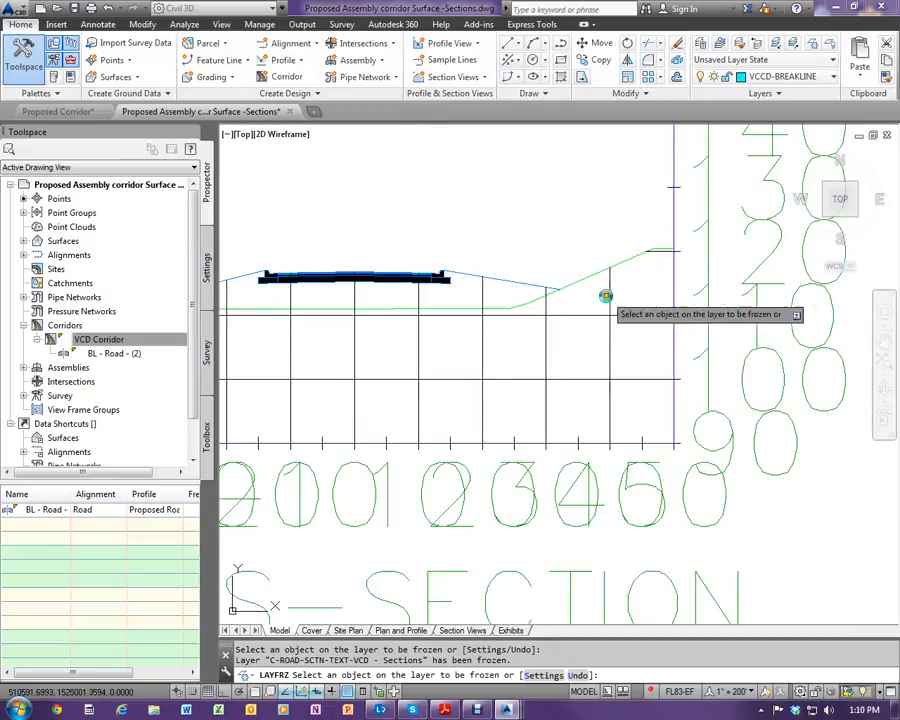
scroll(513, 335, "down", 4)
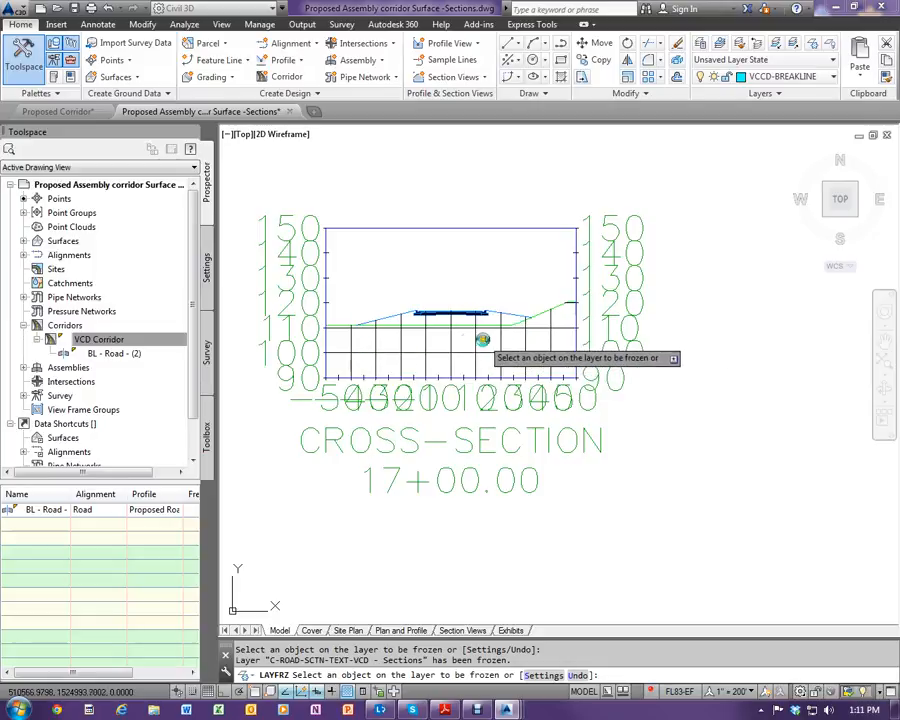
- End the layer freeze command and examine the corridor and existing ground in the station 18+00.00 section view
right_click(476, 566)
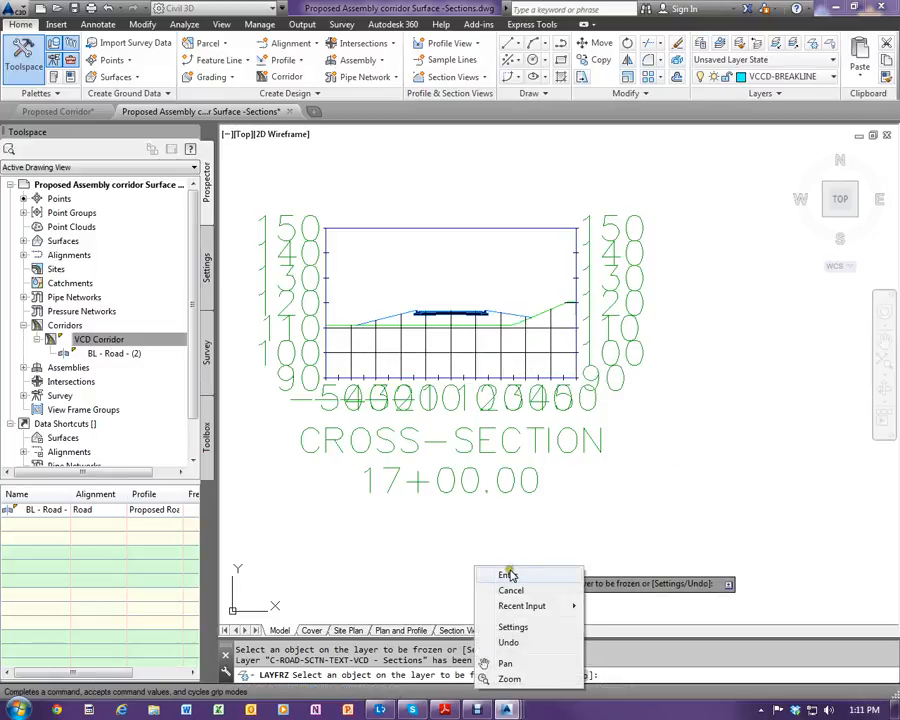
left_click(512, 518)
scroll(410, 490, "down", 4)
scroll(410, 488, "down", 3)
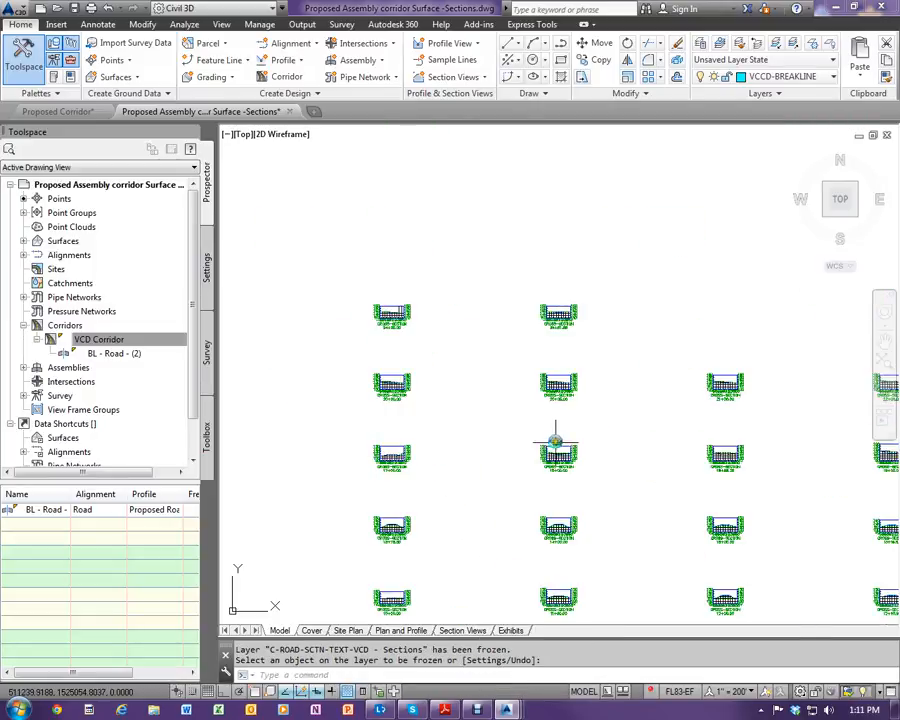
scroll(566, 466, "up", 4)
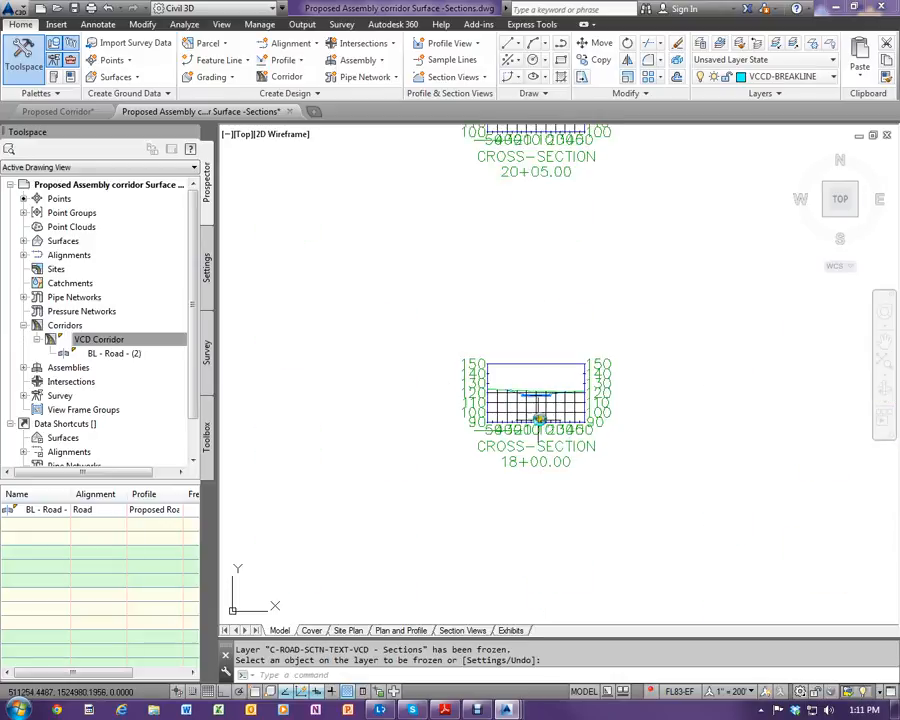
scroll(539, 419, "up", 3)
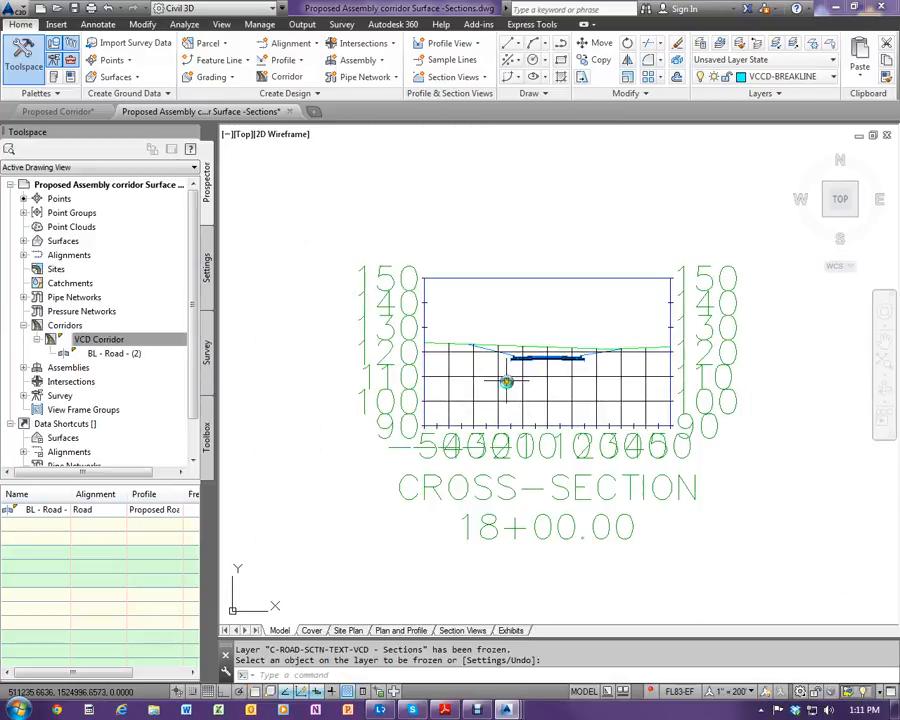